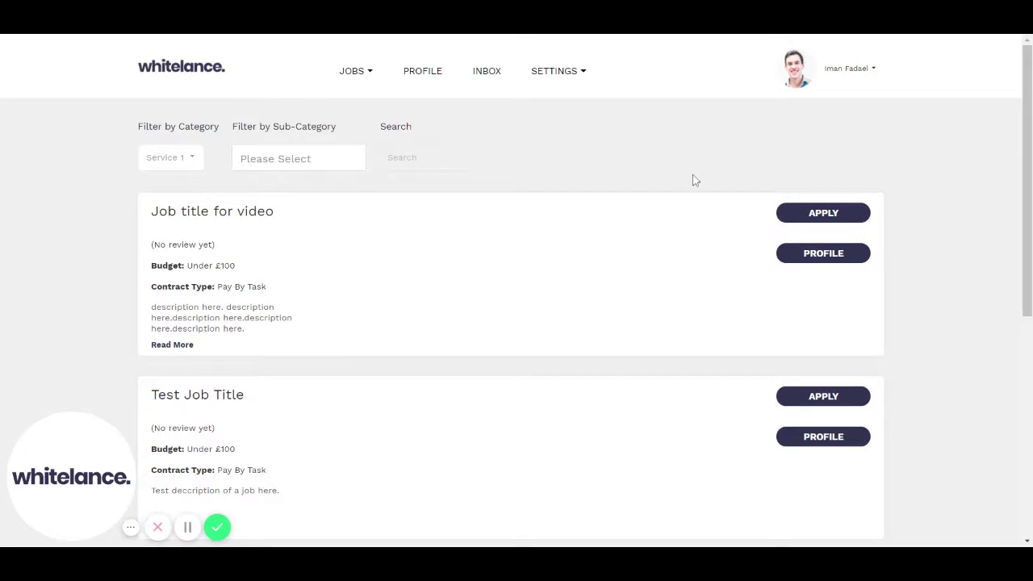
Step: View the client's profile for the "Job title for video" listing, and open the application page for that job
left_click(827, 255)
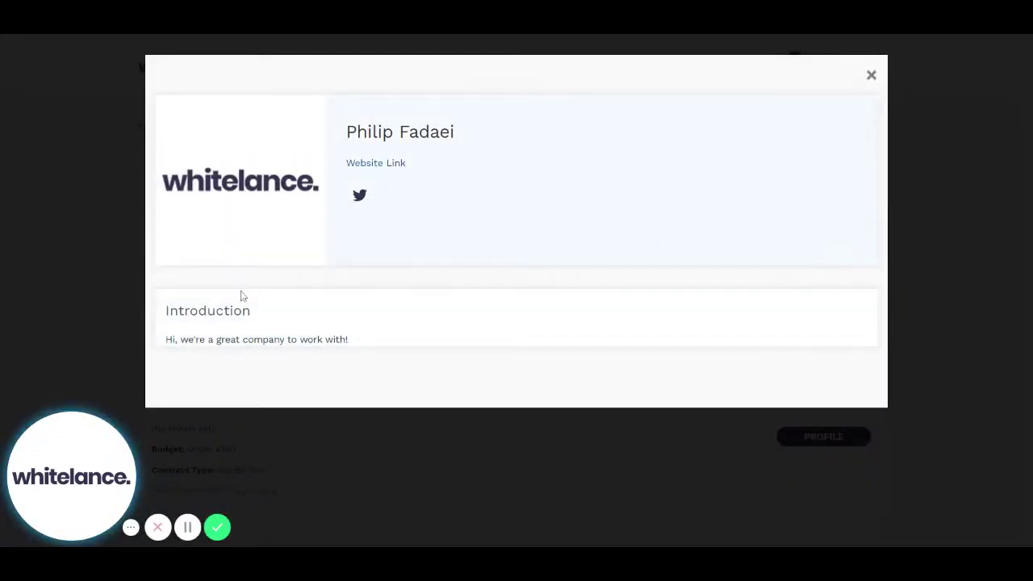
left_click(871, 75)
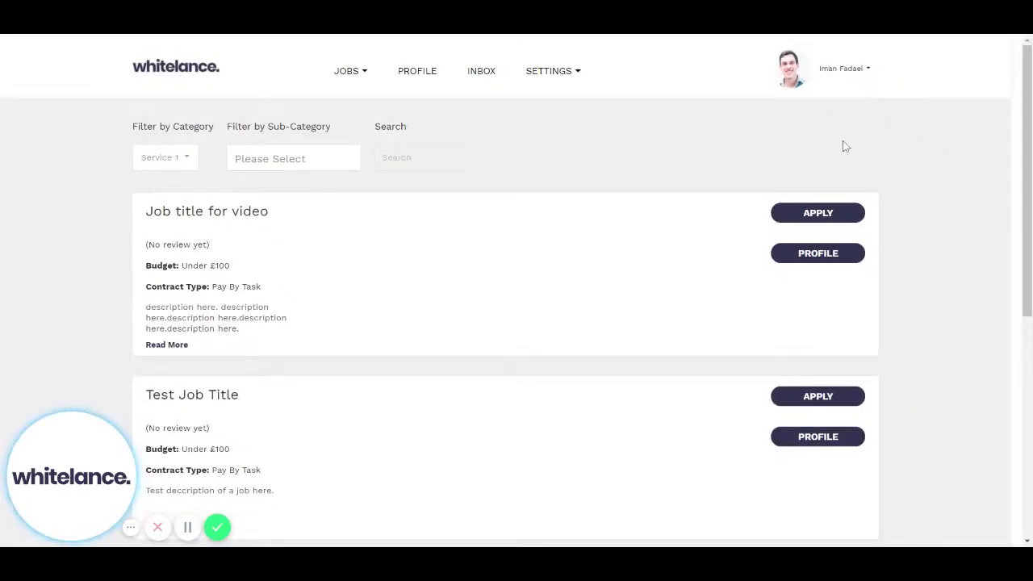
left_click(819, 222)
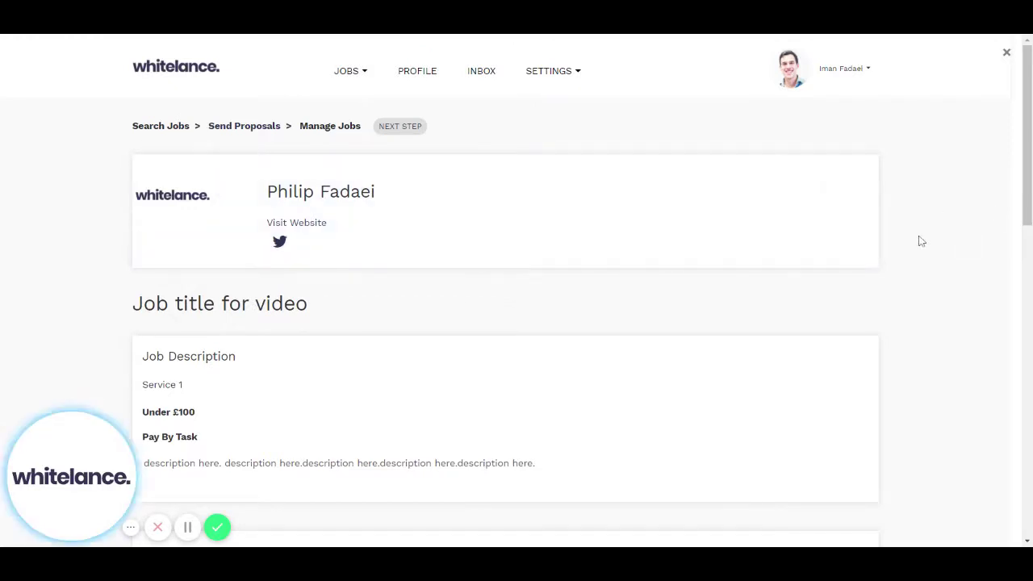
Step: Read the service category, budget, contract type and description text in the Job Description section
scroll(922, 242, "down", 3)
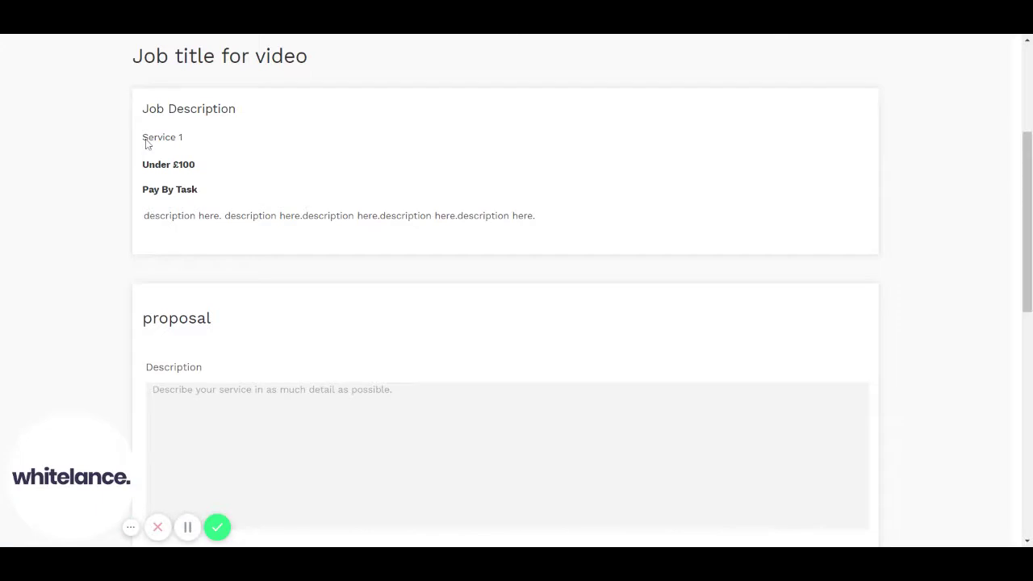
left_click_drag(145, 142, 182, 148)
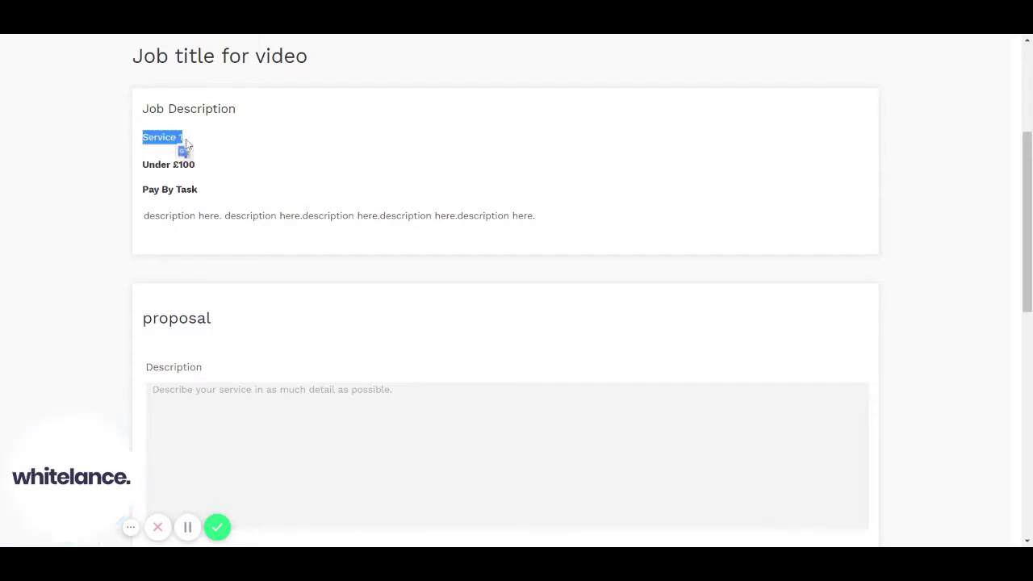
left_click(147, 173)
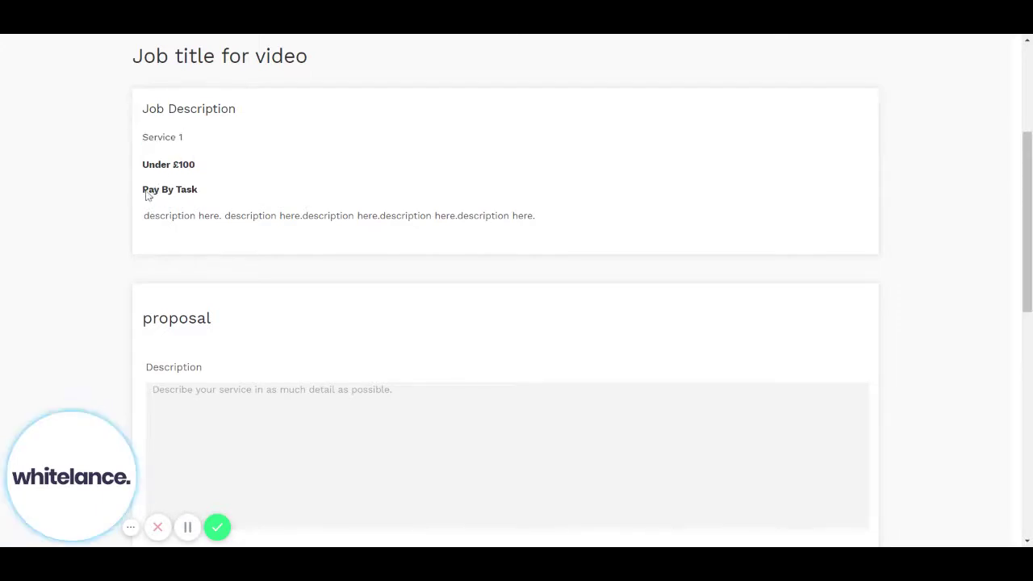
left_click_drag(147, 194, 211, 193)
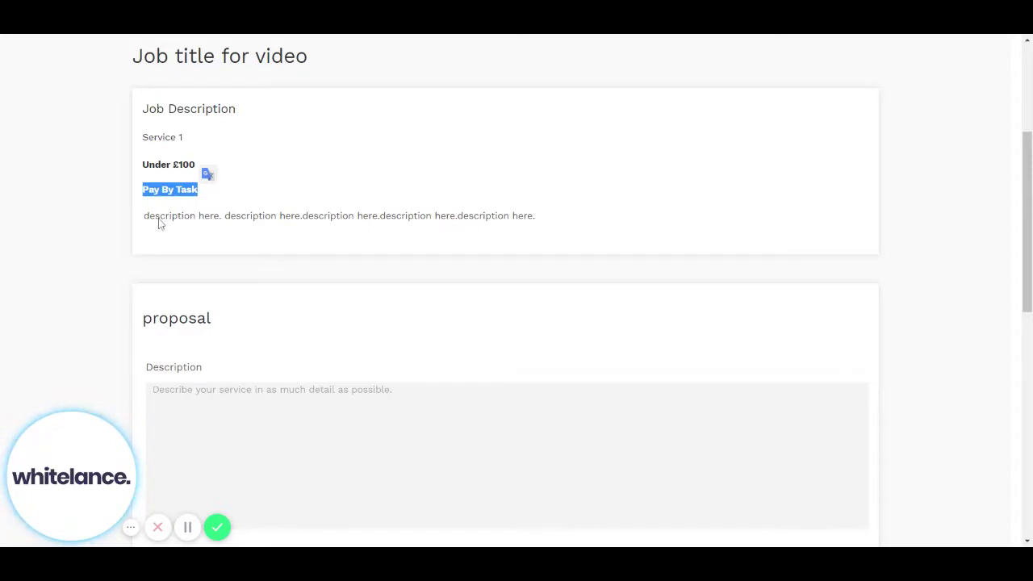
left_click_drag(151, 223, 556, 219)
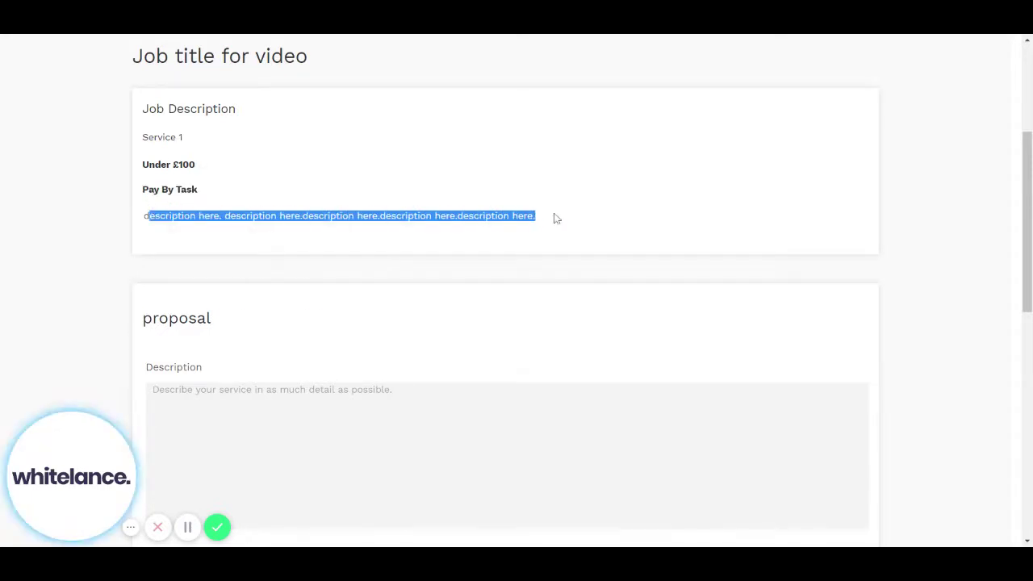
Step: Enter the proposal description "I'm going to provide a fab service, here's what i'll do, here are examples of stuff I've already done etc etc."
scroll(440, 239, "down", 3)
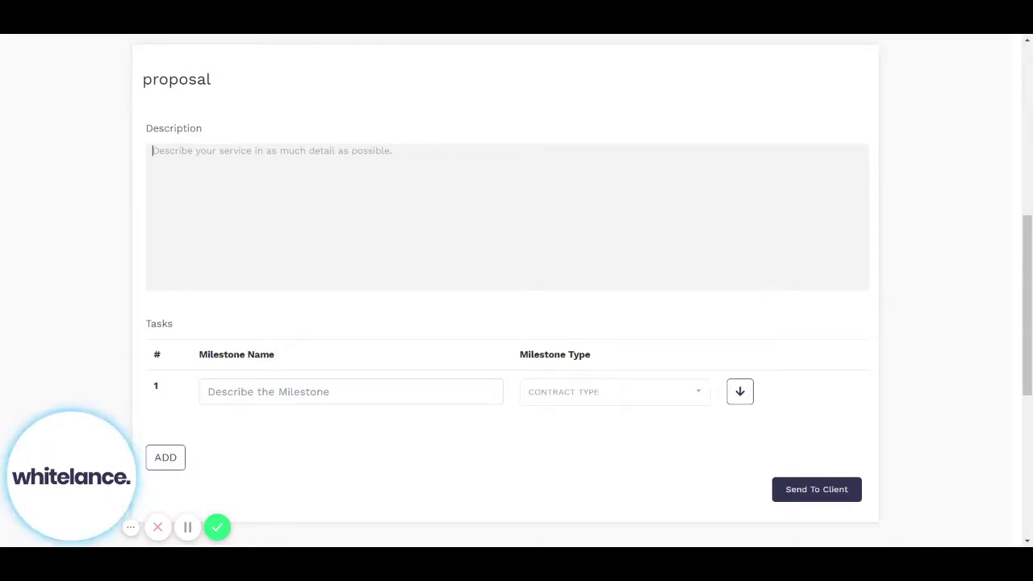
type("'m")
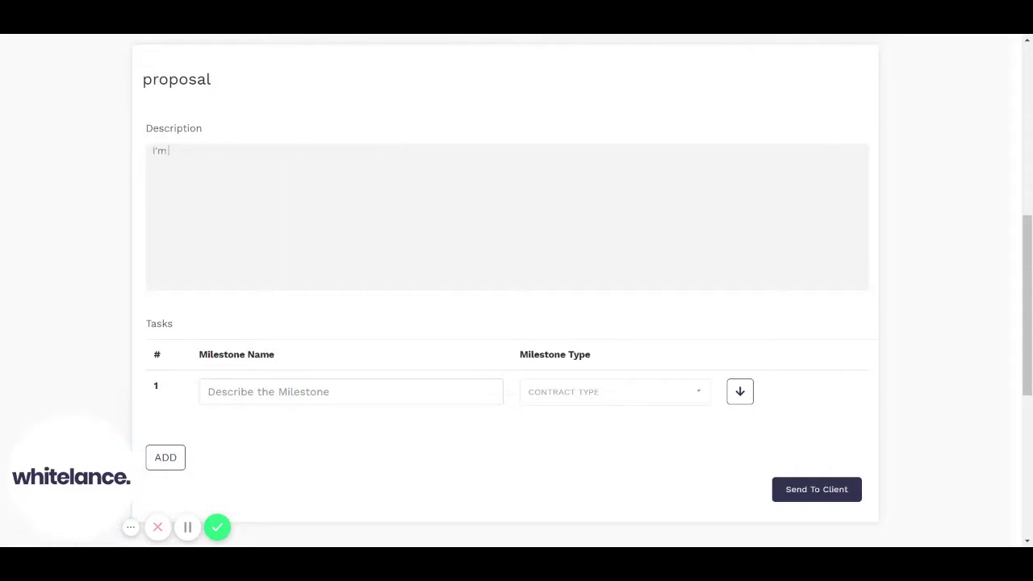
type(" going to provide a fab service")
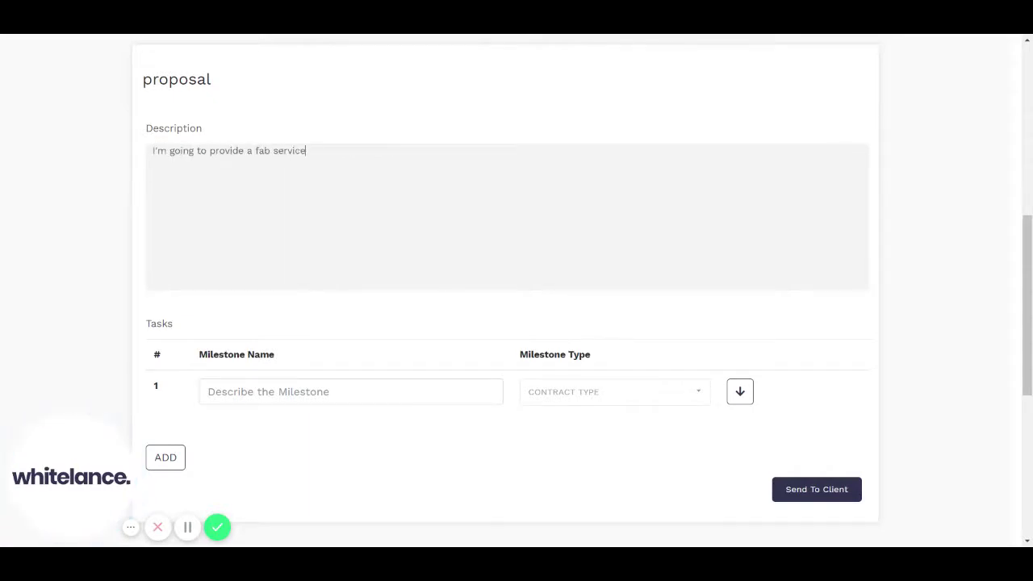
type(", here's what i'll")
type(" do, here are example")
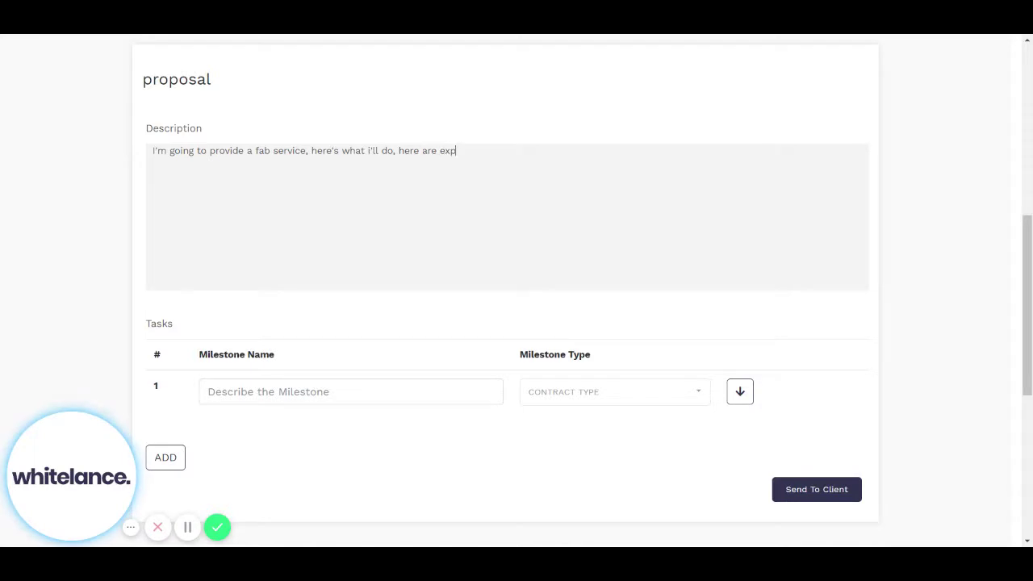
type("s of stuff I")
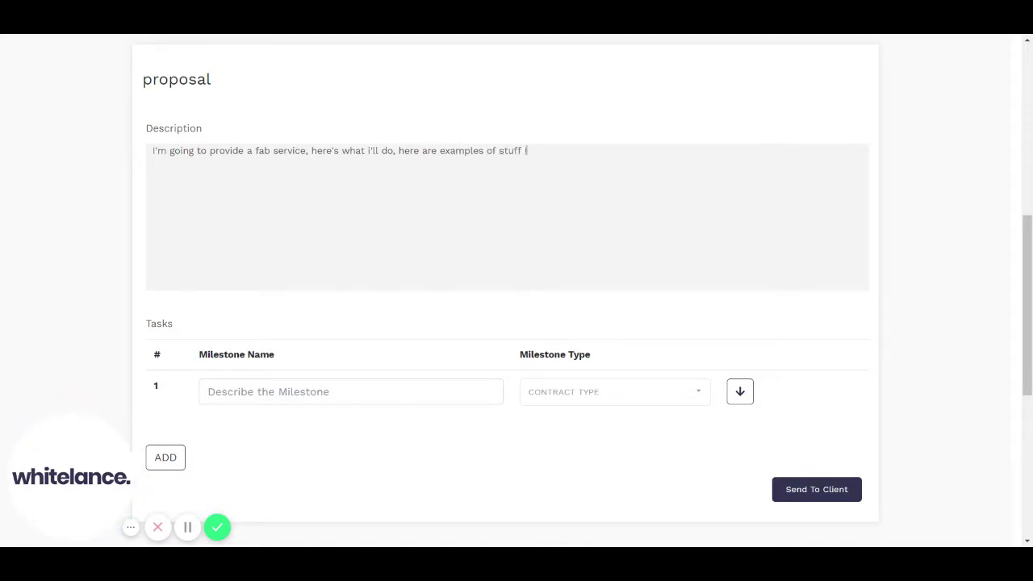
type("'ve already done etcete")
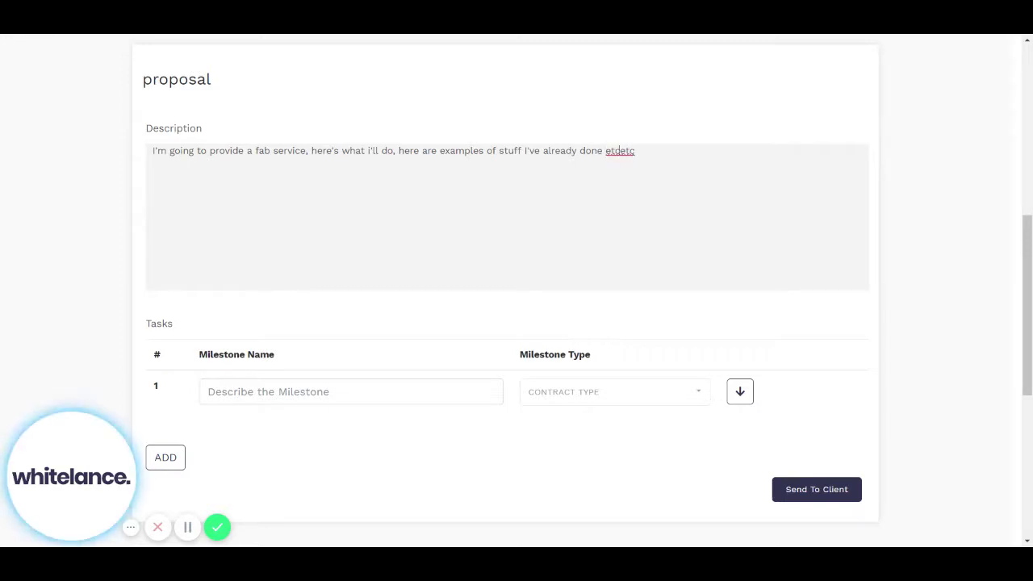
key("Return")
type("+")
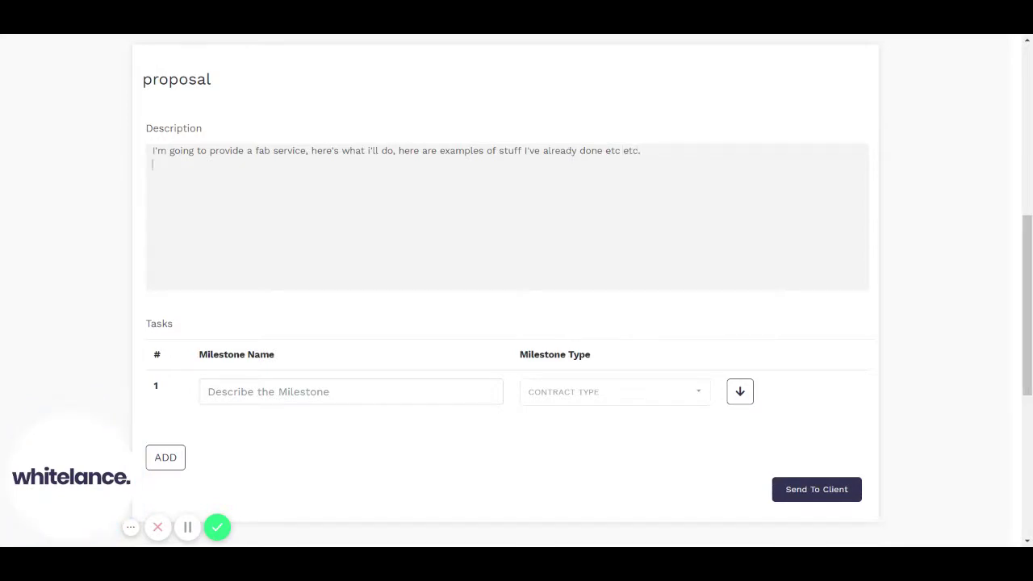
type(">=>")
Step: Look over the proposal's Tasks and Messages sections, and check the contract type stated in the job description
scroll(517, 290, "down", 2)
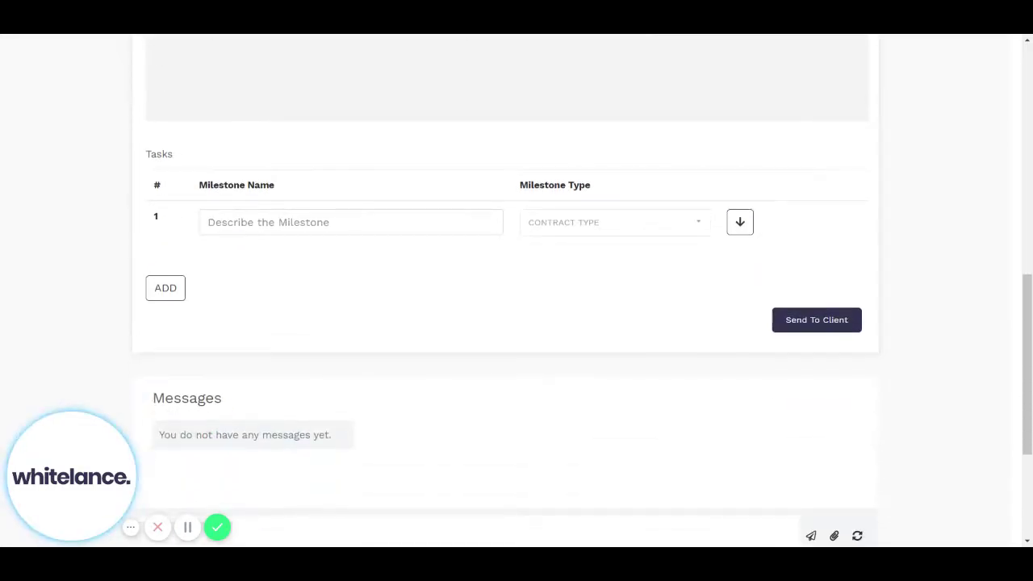
scroll(318, 232, "down", 1)
scroll(317, 232, "up", 1)
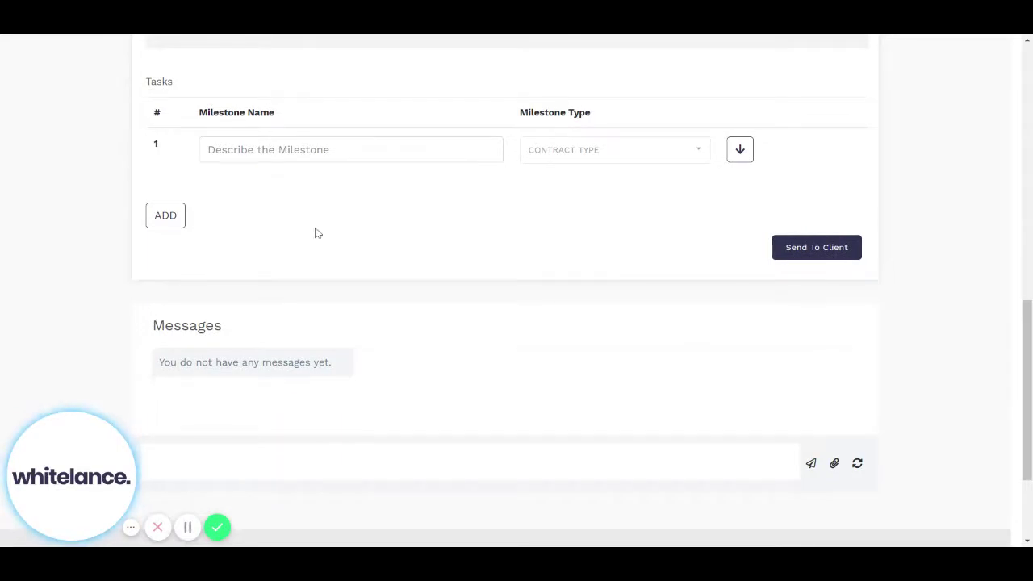
scroll(191, 368, "up", 8)
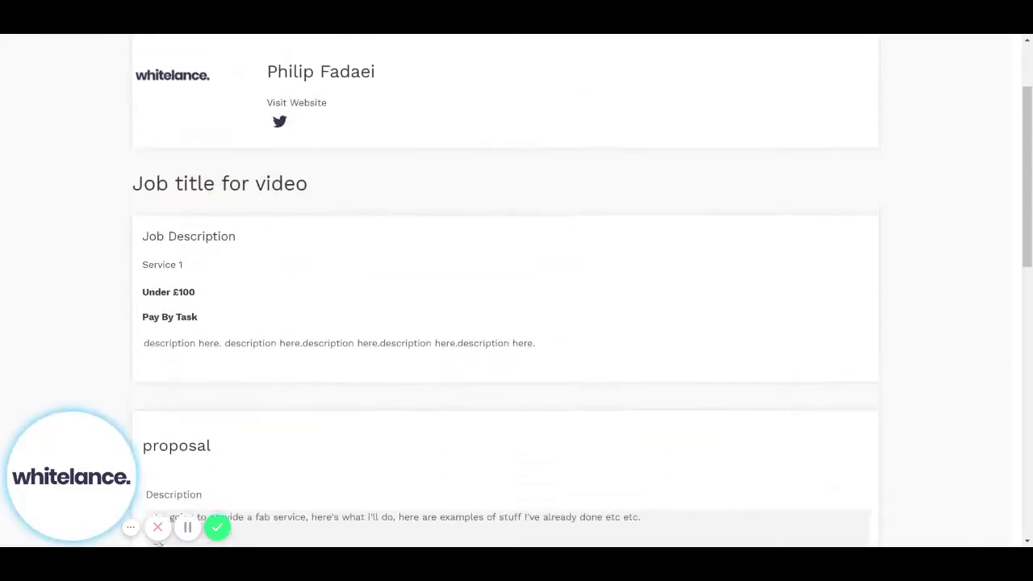
scroll(190, 368, "down", 1)
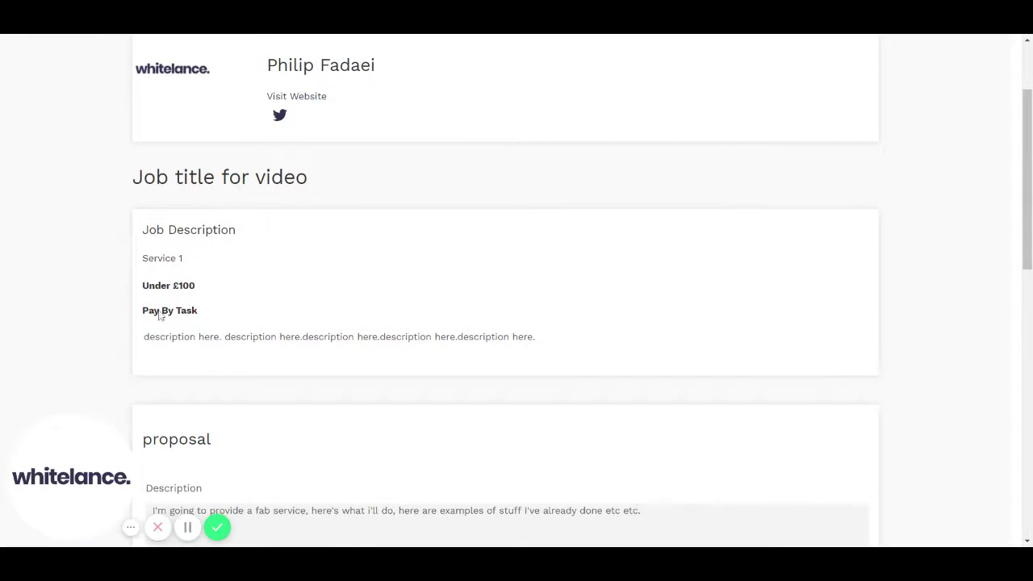
left_click_drag(146, 318, 201, 322)
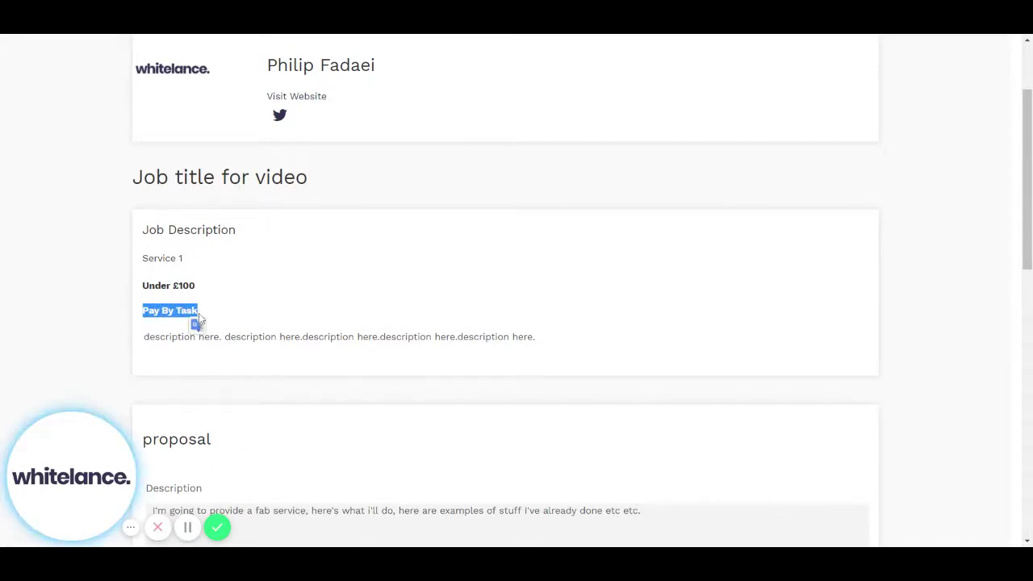
scroll(201, 320, "down", 4)
scroll(201, 320, "down", 3)
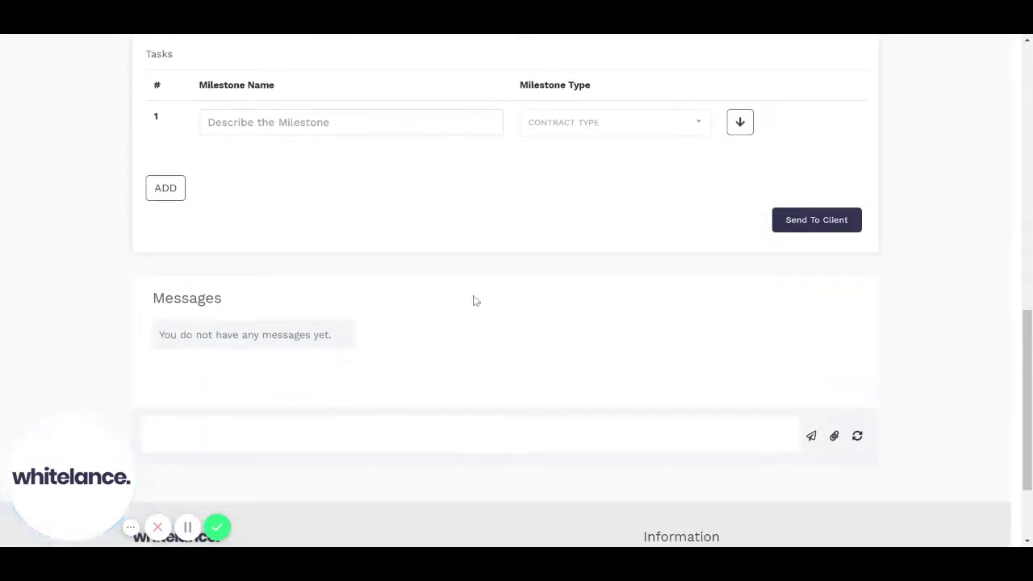
Step: Set the first milestone's type to Individual Milestone and name it "I'll design a logo with 2 iterations."
left_click(587, 129)
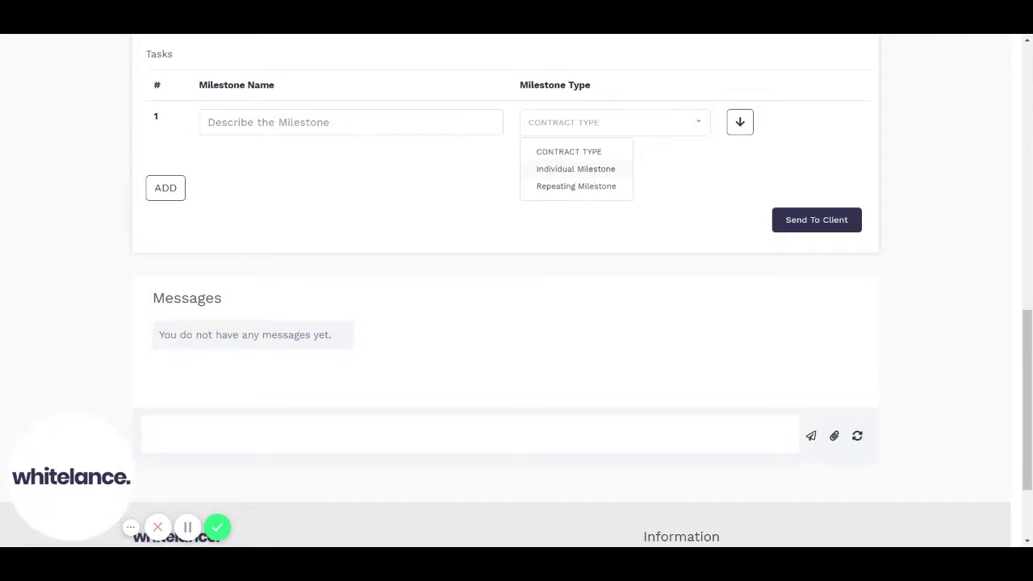
left_click(575, 168)
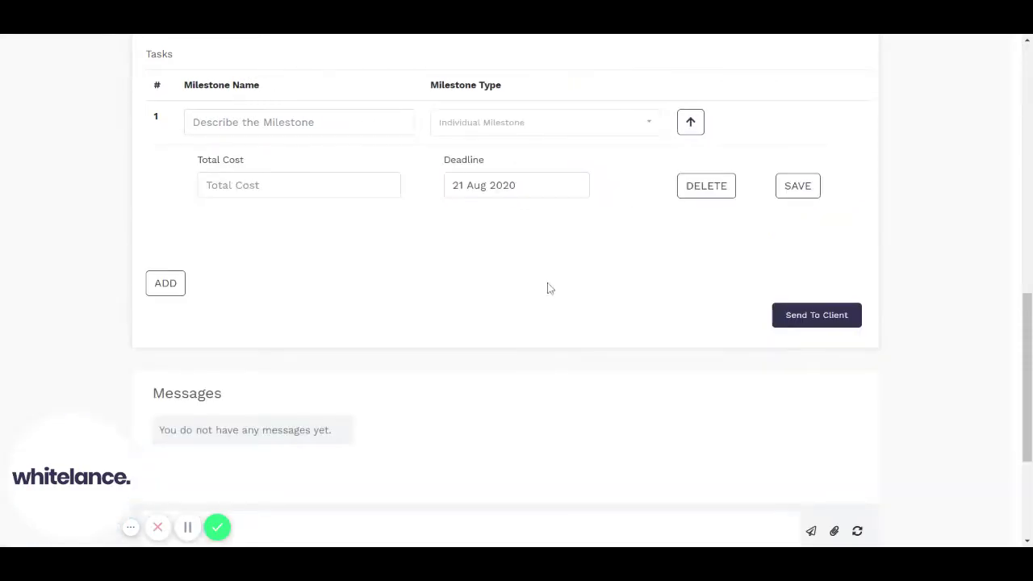
left_click(299, 122)
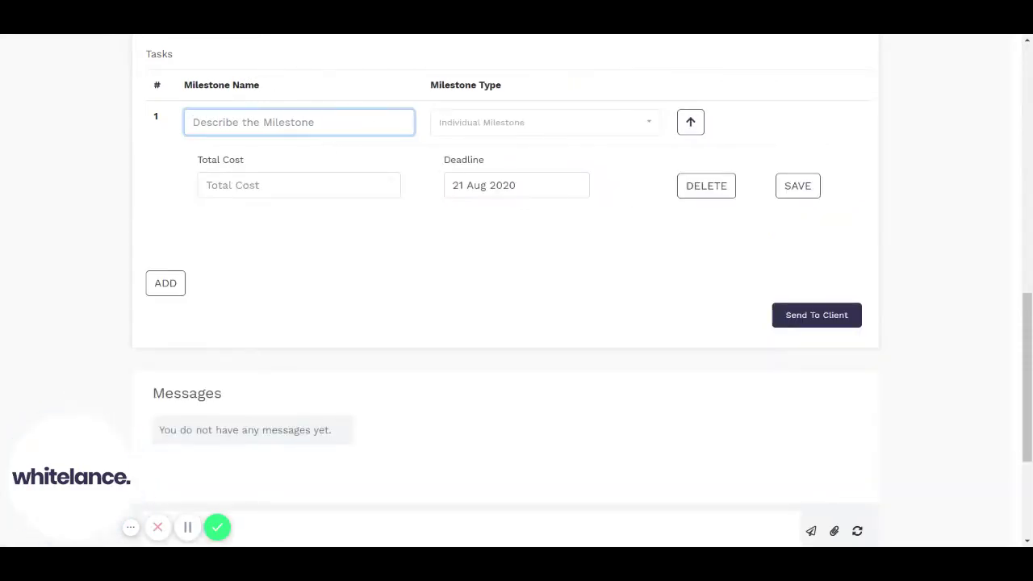
type("I'll ")
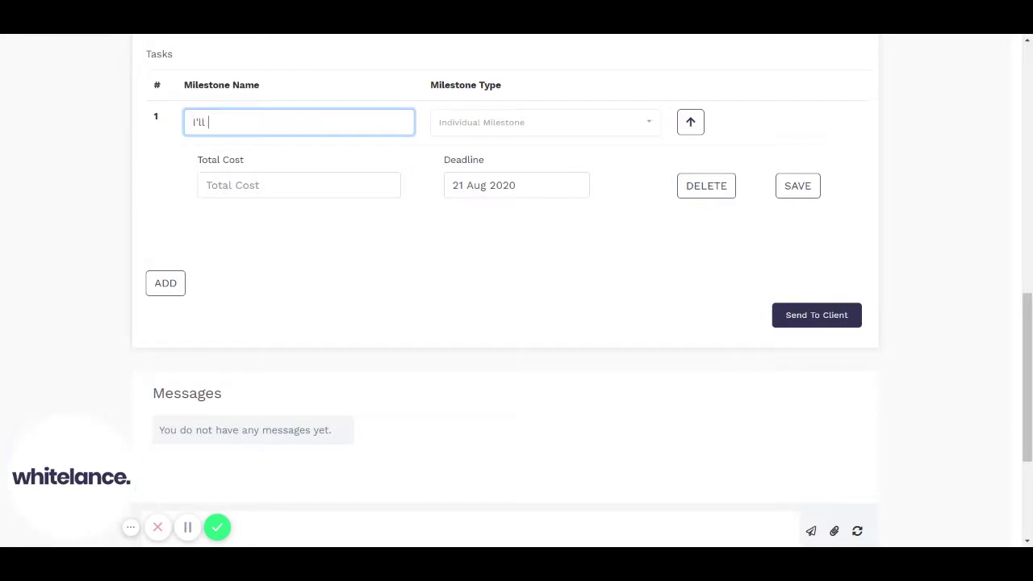
type("design a lo")
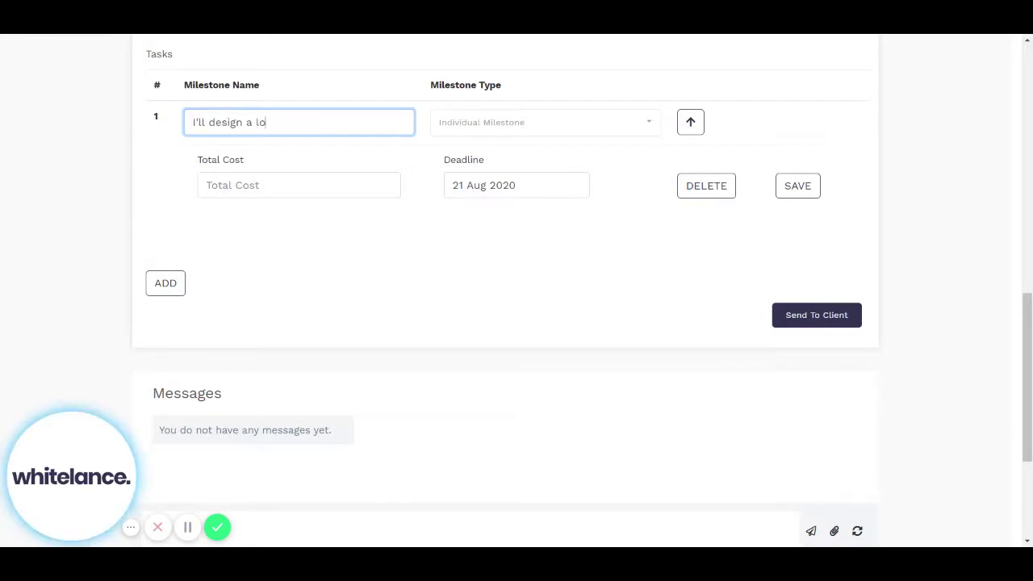
type("go with 2 iterations.")
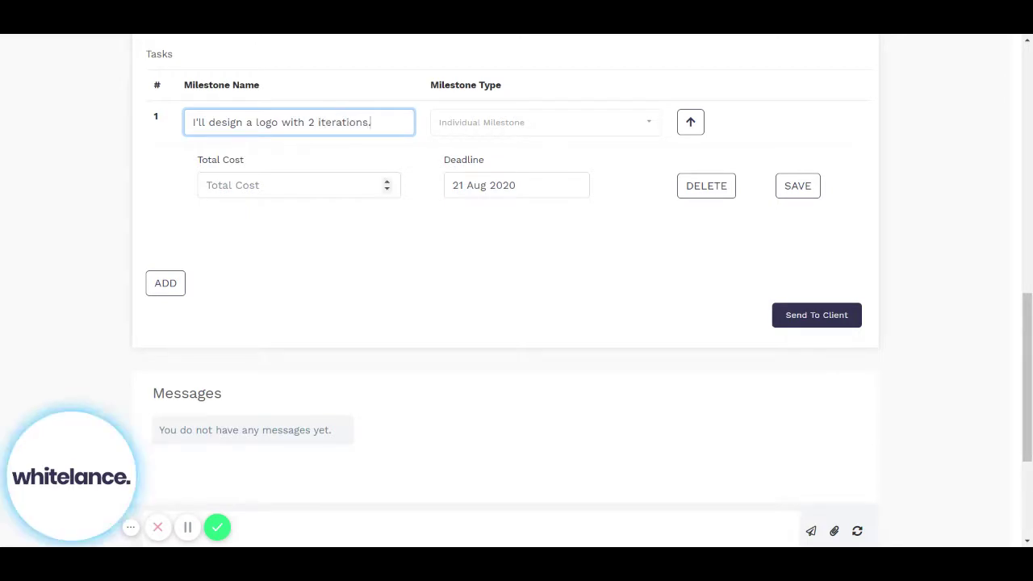
Step: Set the logo milestone's total cost to 100 and its deadline to 22 Aug 2020, and save the milestone
left_click(295, 184)
type("1")
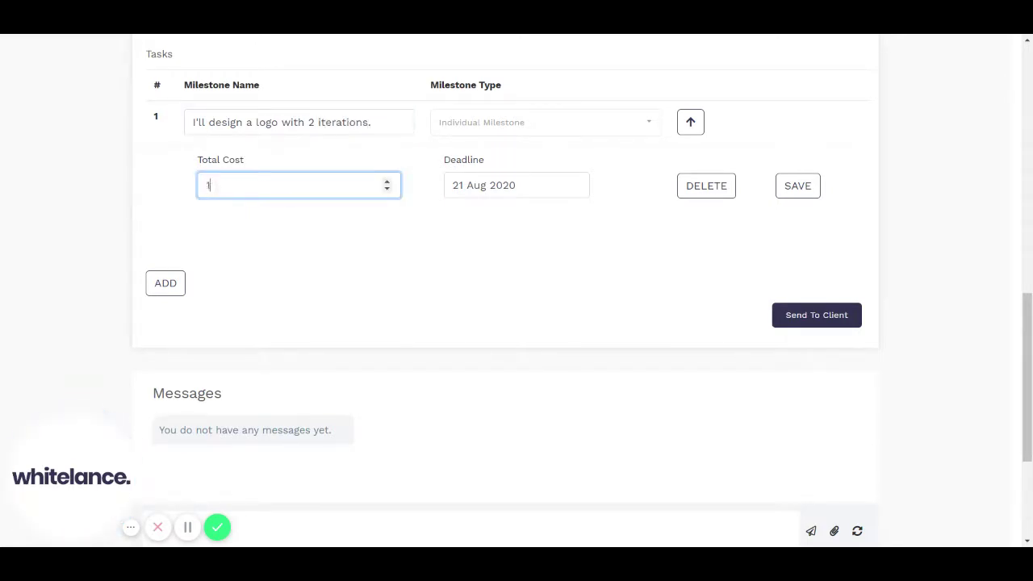
type("00")
left_click(355, 244)
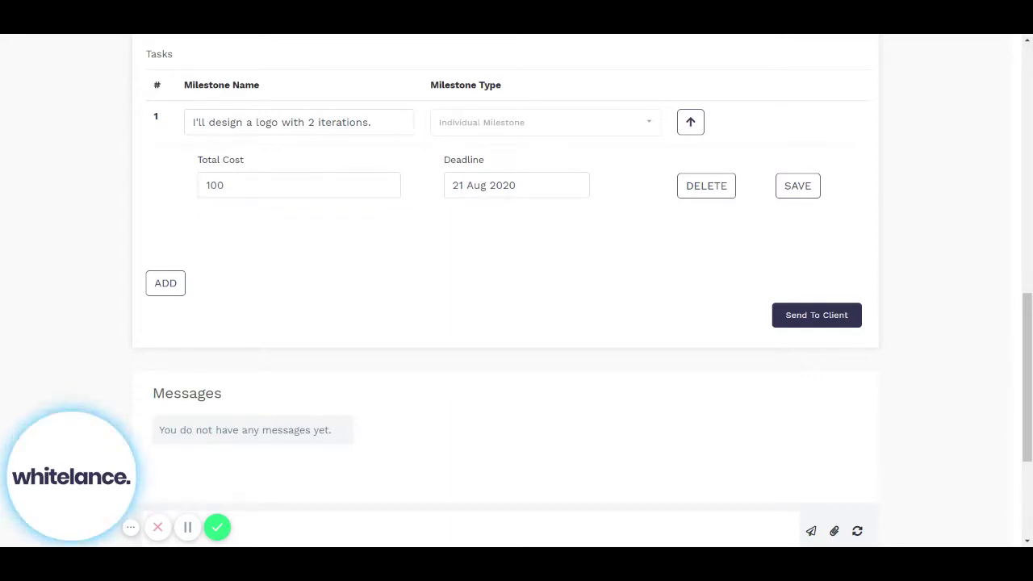
left_click(484, 185)
left_click(564, 323)
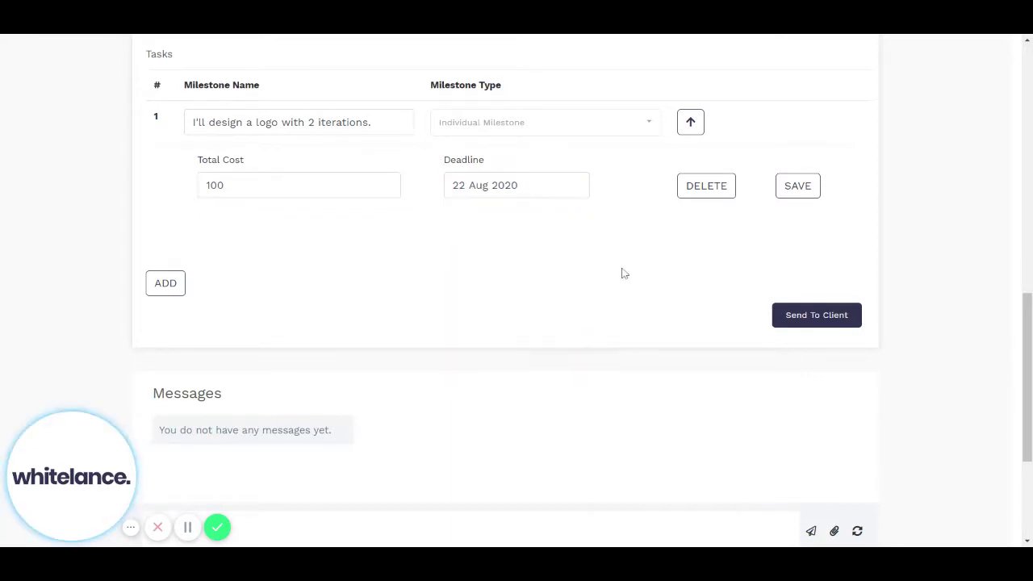
left_click(798, 185)
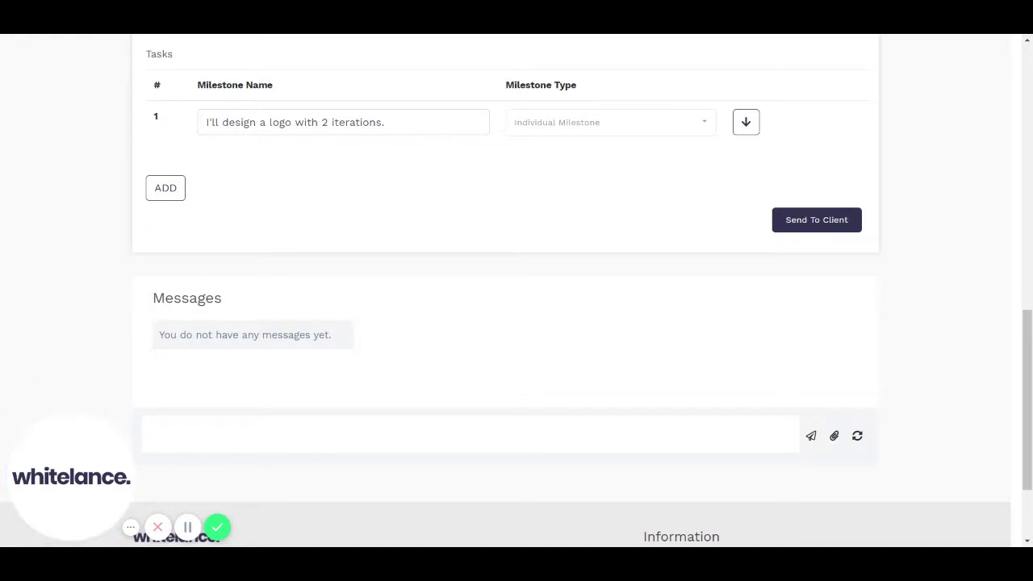
Step: Review the saved milestone's name and expand its row to check the total cost and deadline
left_click(385, 122)
left_click_drag(385, 122, 206, 122)
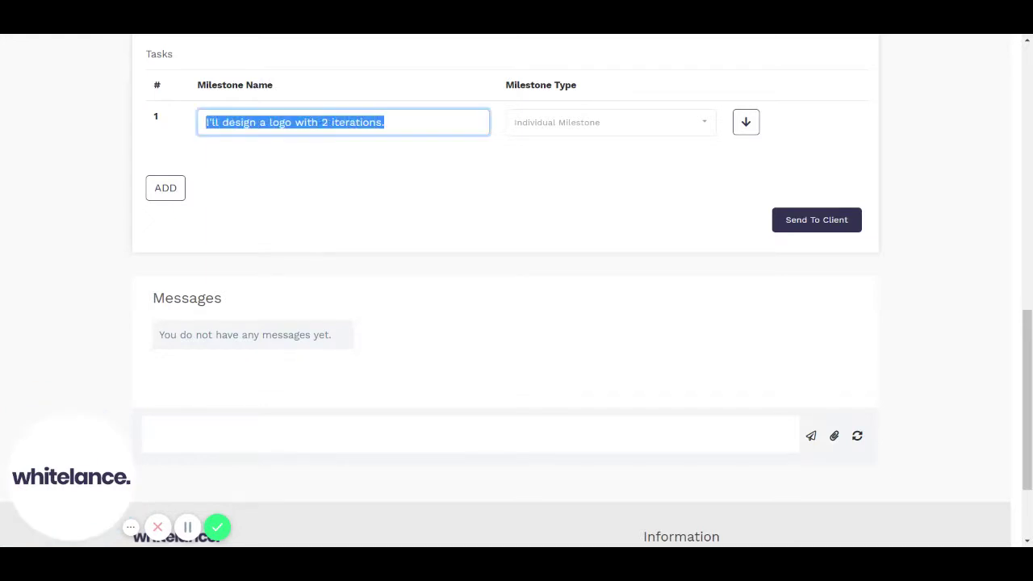
left_click(361, 183)
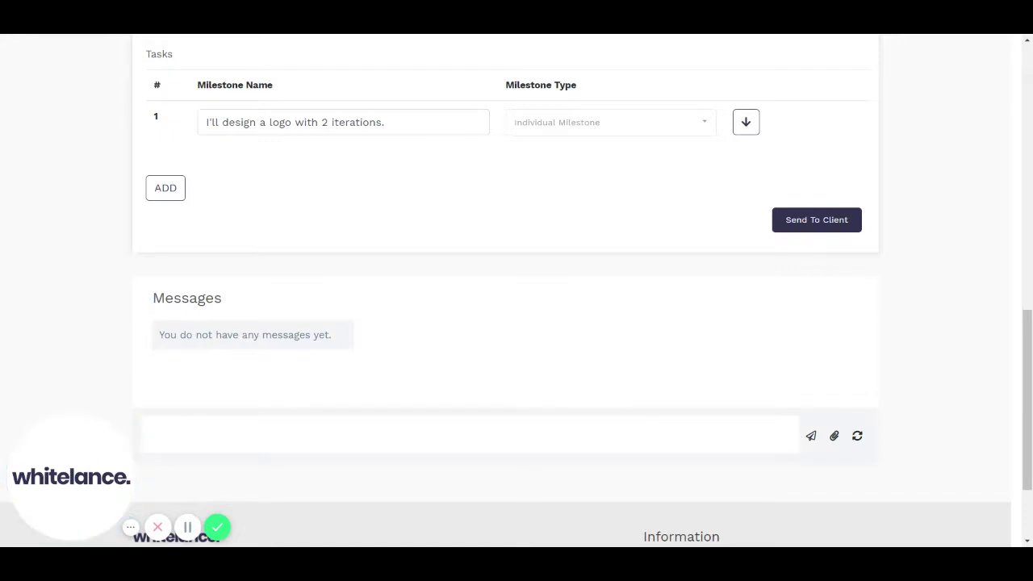
left_click(746, 122)
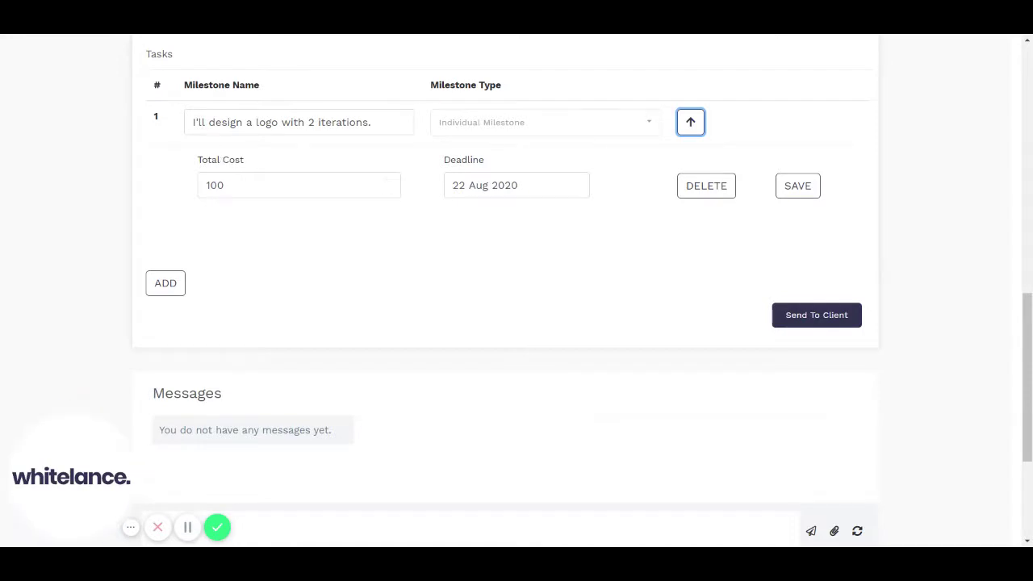
scroll(214, 146, "down", 2)
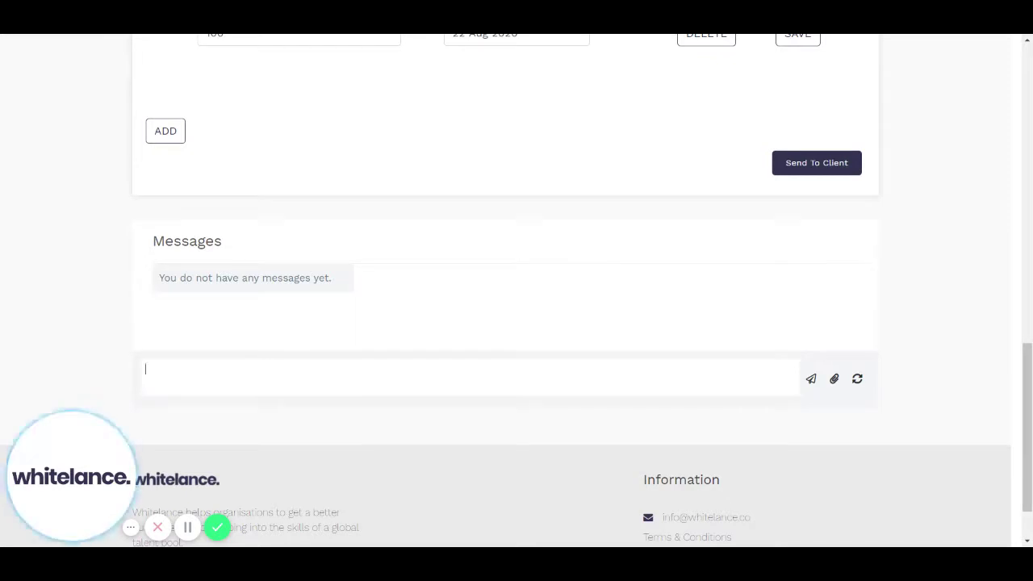
Step: Re-read the first milestone's name and total cost in its expanded details
scroll(517, 290, "up", 1)
scroll(517, 291, "up", 1)
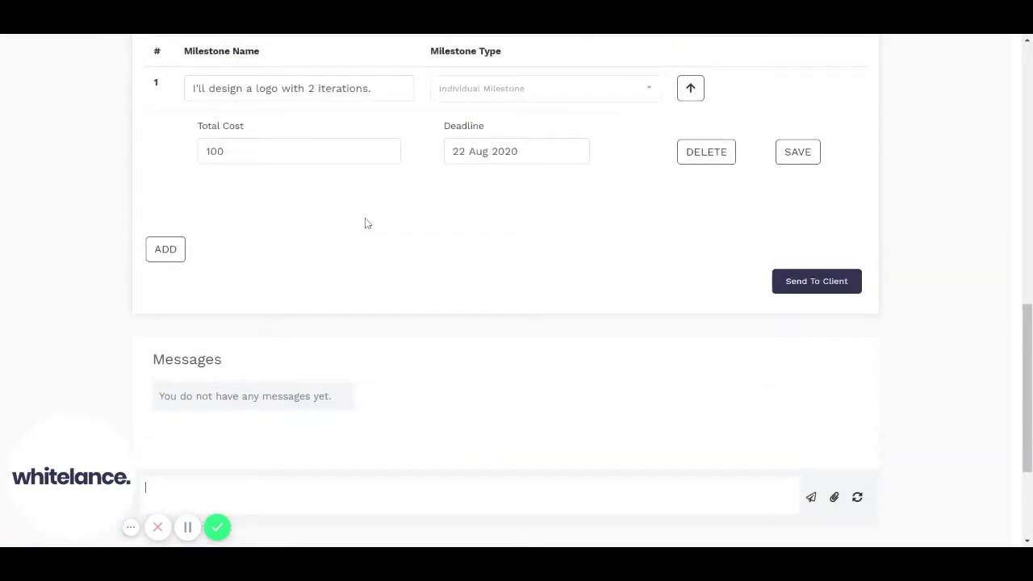
scroll(391, 154, "up", 1)
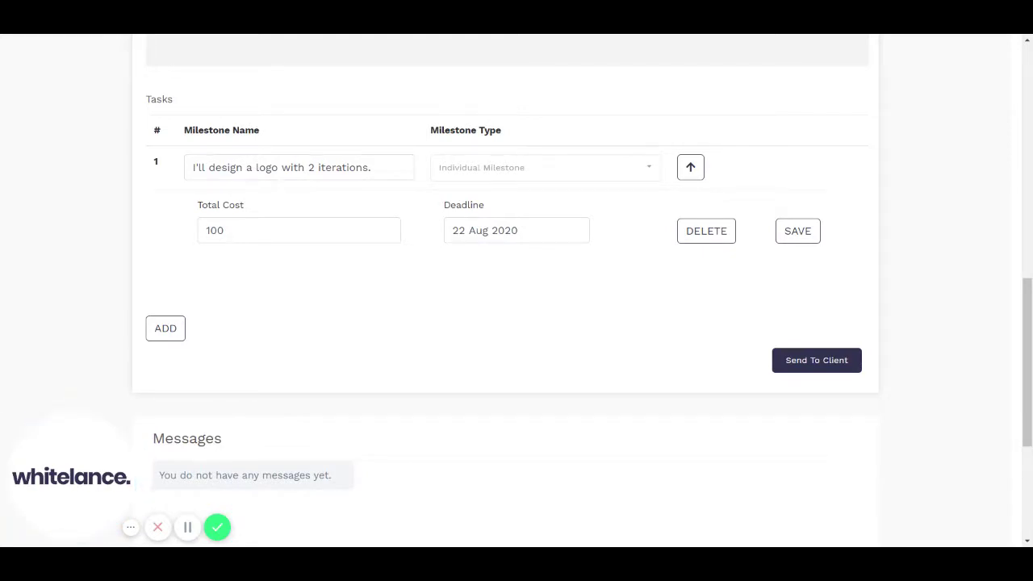
left_click_drag(226, 230, 205, 230)
left_click(226, 262)
left_click_drag(372, 167, 177, 170)
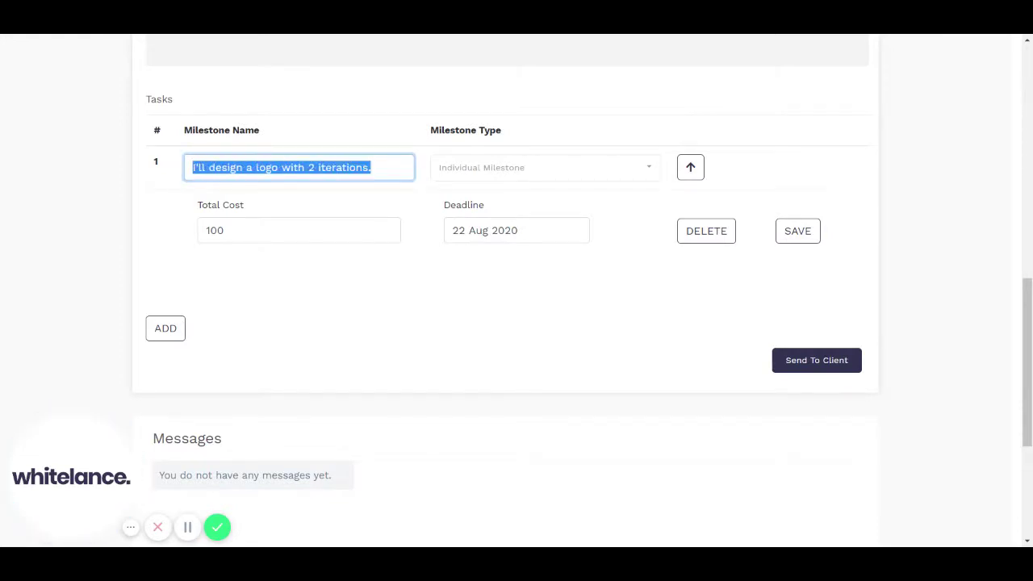
left_click(275, 267)
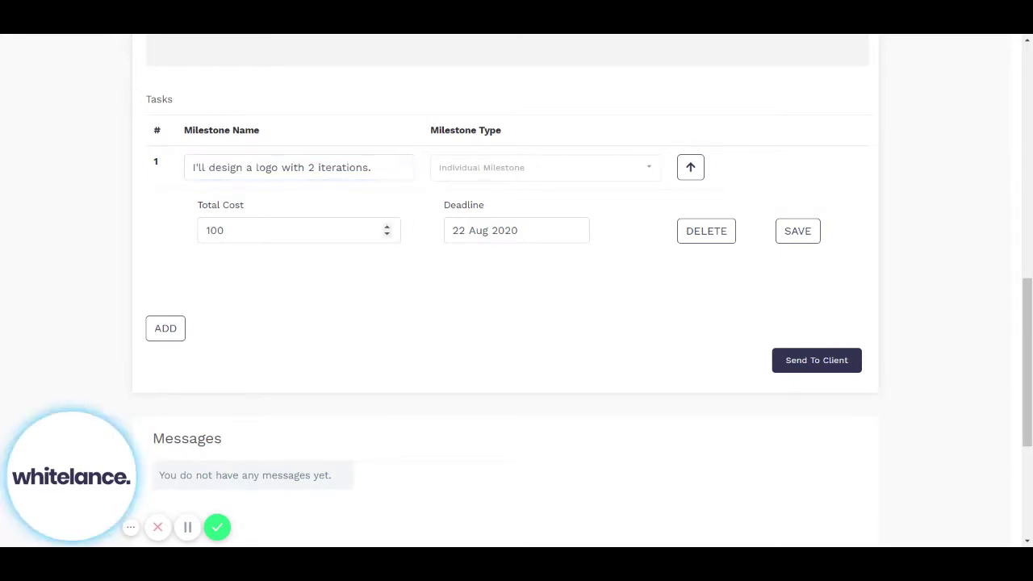
left_click_drag(224, 230, 180, 239)
left_click(290, 285)
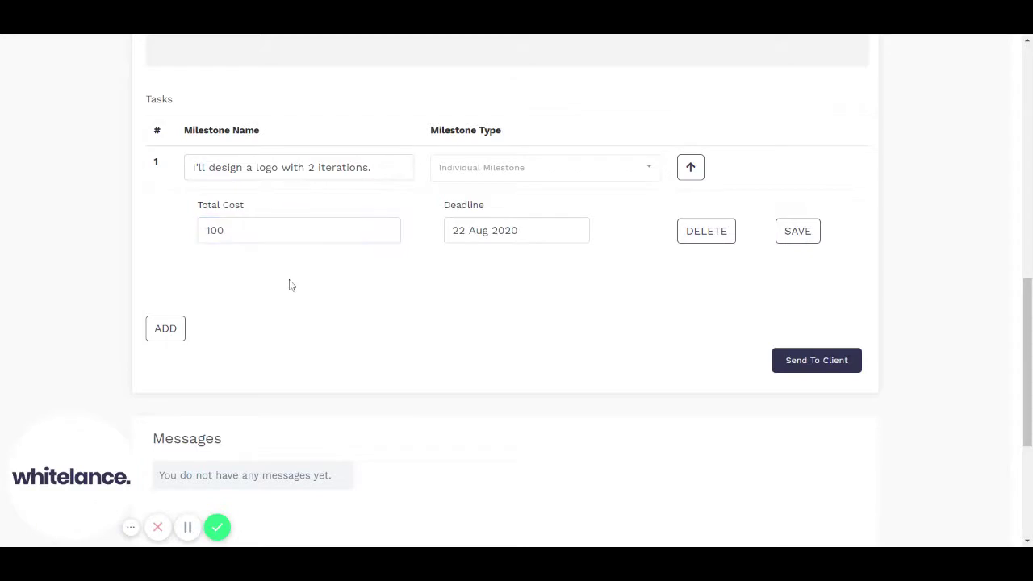
Step: Add a second milestone, collapse the first one's details, and set the new milestone's type to Repeating Milestone
left_click(167, 328)
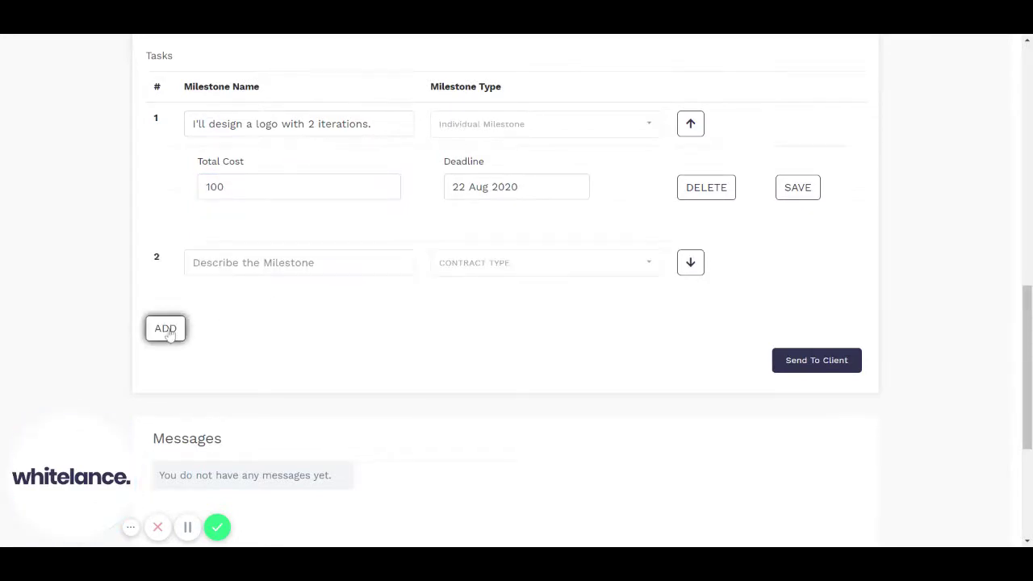
left_click(690, 126)
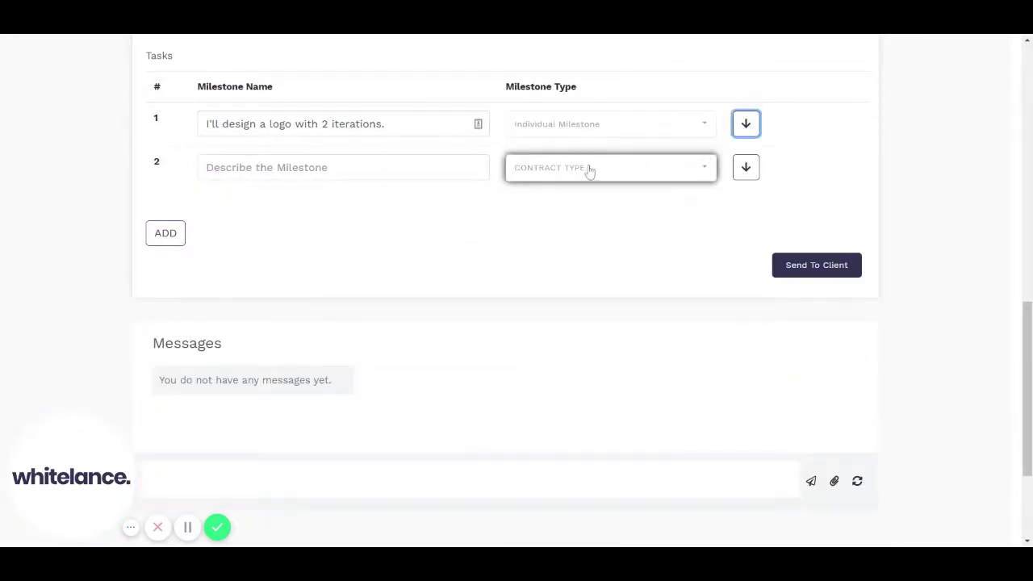
left_click(629, 176)
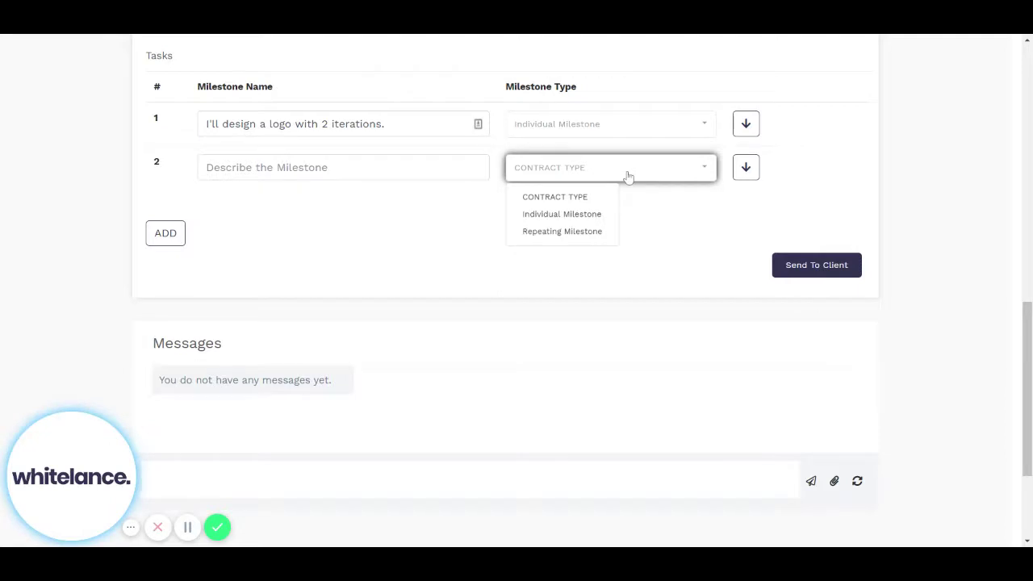
left_click(598, 233)
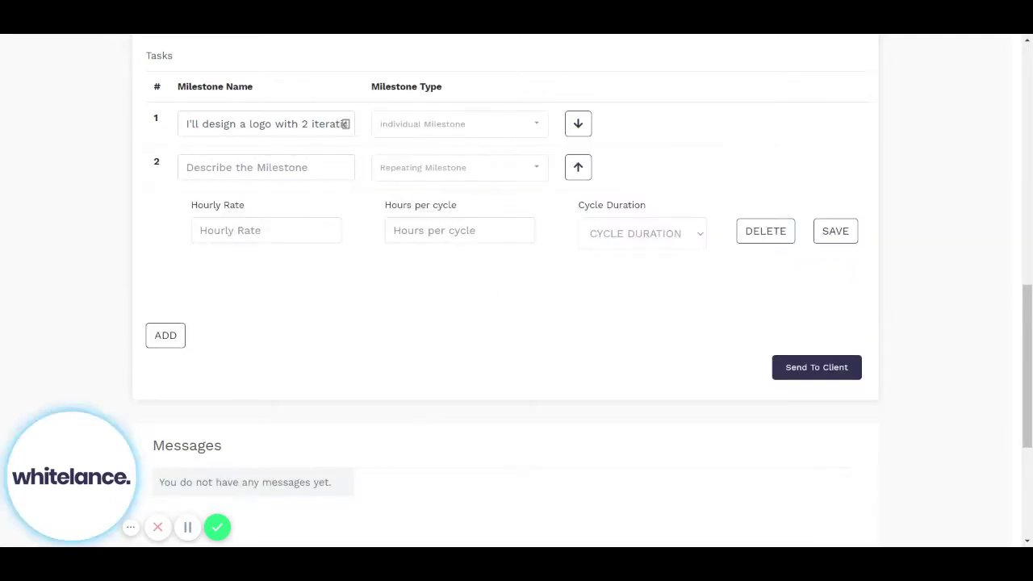
Step: Name the second milestone "I'll work on designing you logo."
left_click(266, 231)
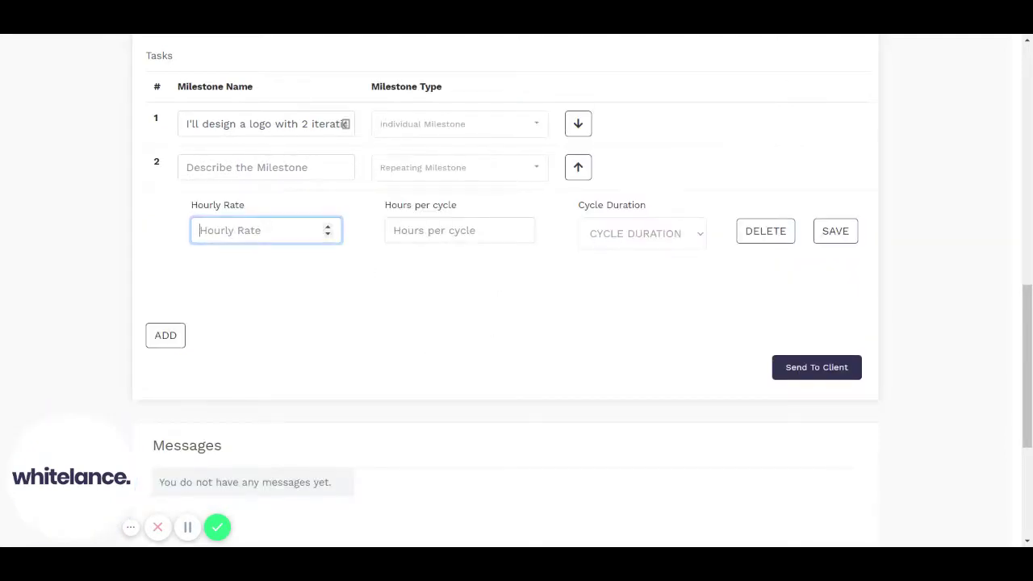
left_click(267, 167)
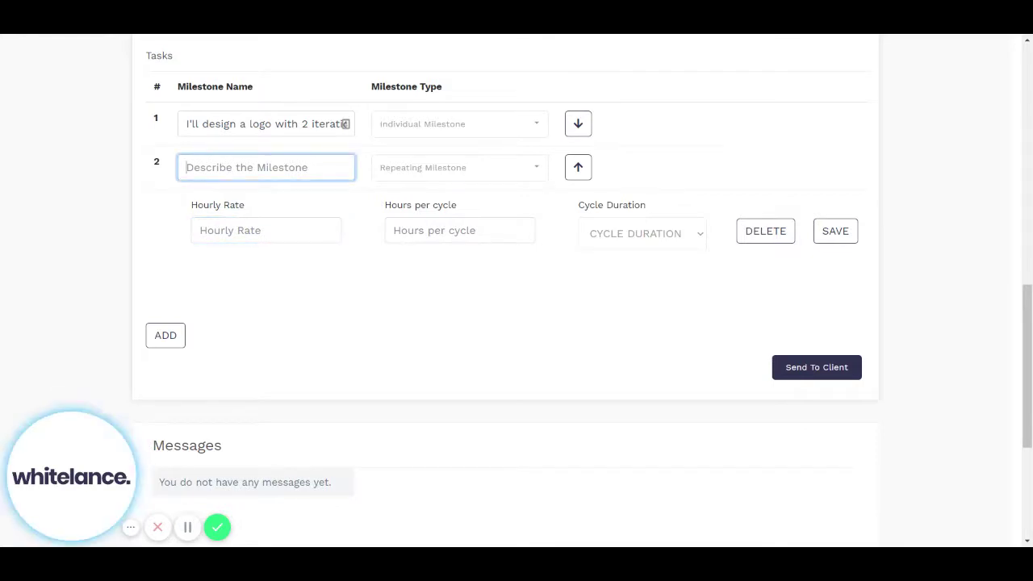
type("I'll")
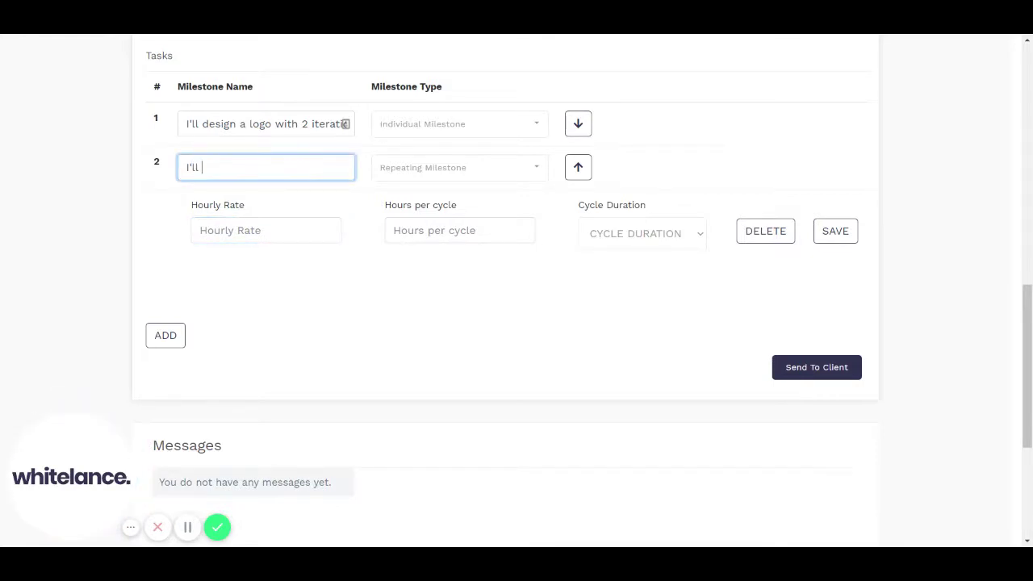
type(" work on desi")
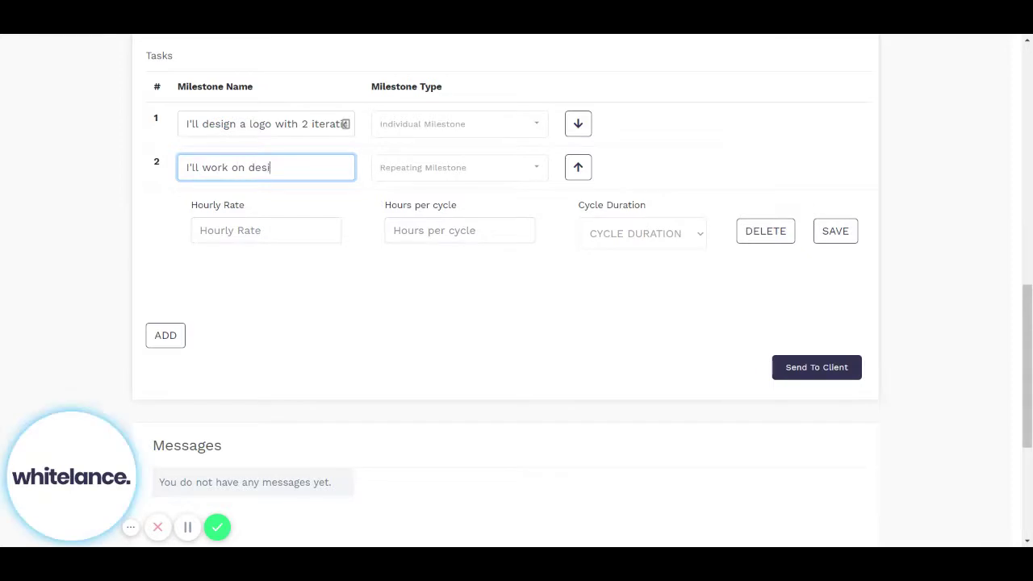
type("gning ")
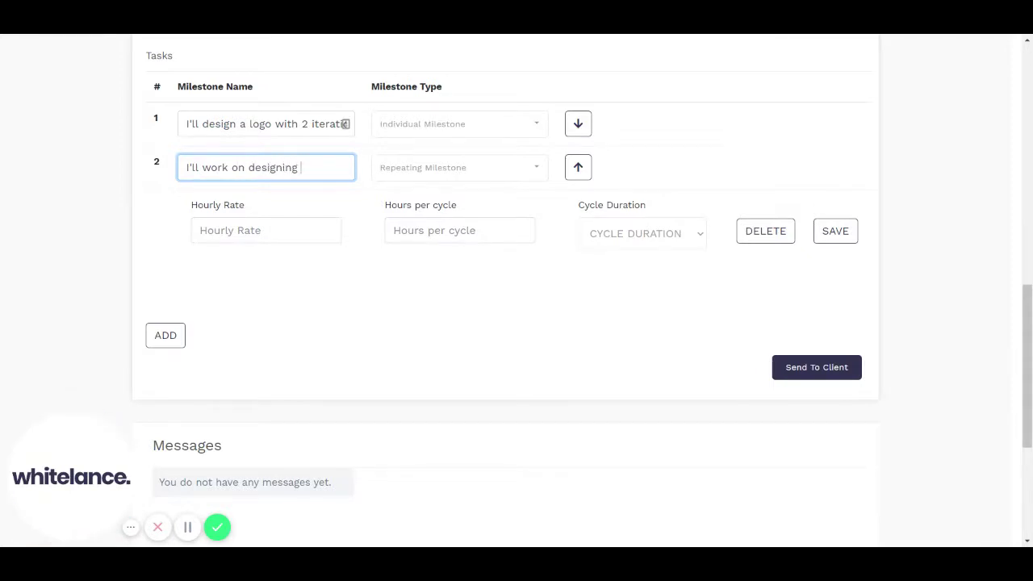
type("you logo.")
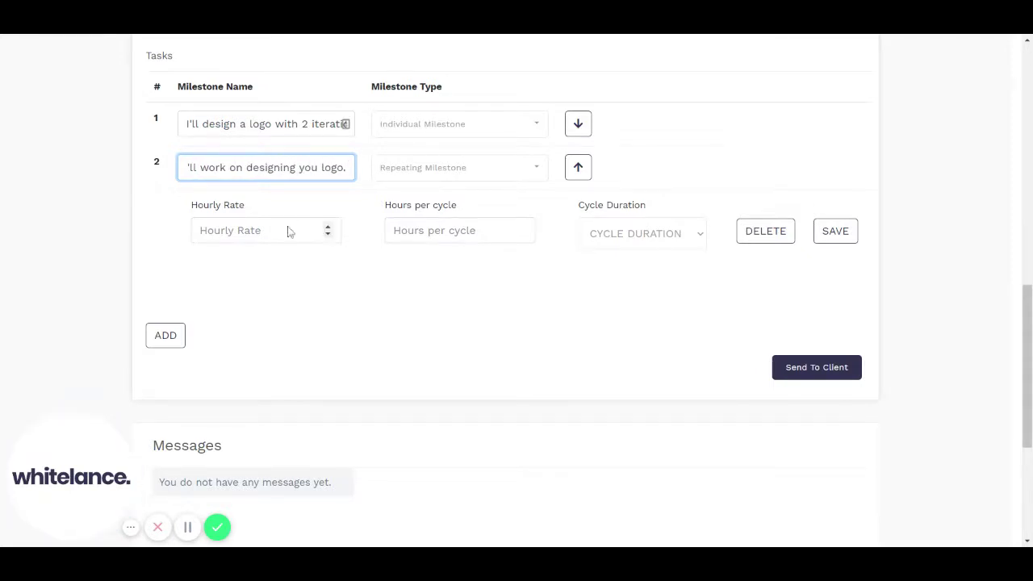
Step: Give the second milestone an hourly rate of 50, 10 hours per cycle and a cycle duration of Week, and save it
left_click(290, 232)
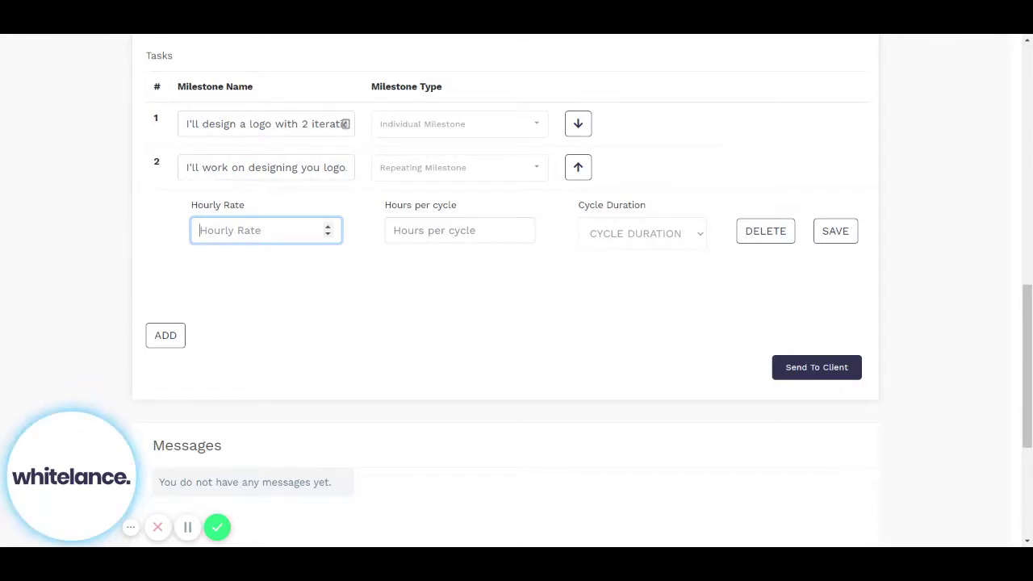
type("50")
left_click(452, 230)
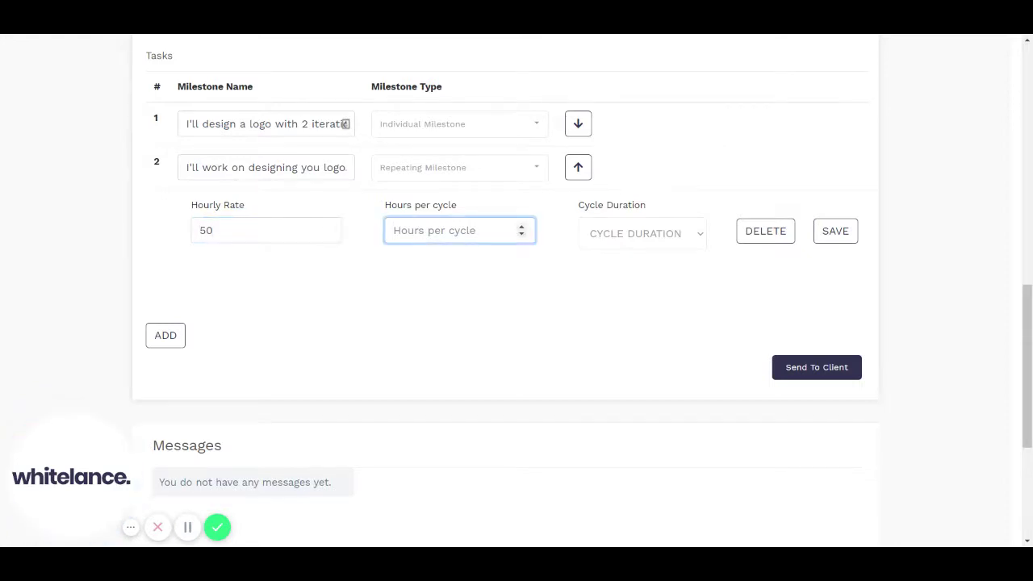
type("10")
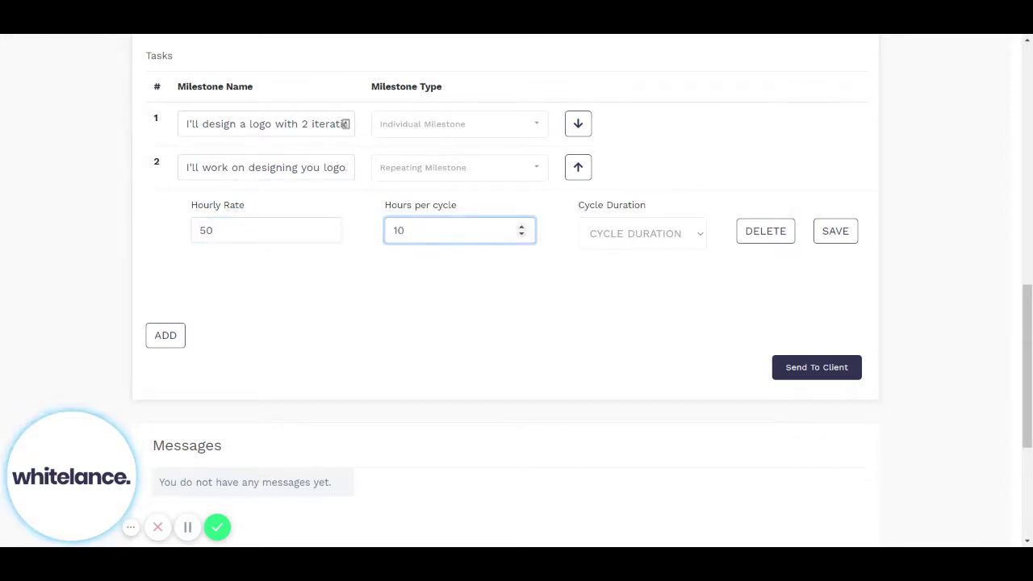
left_click(647, 240)
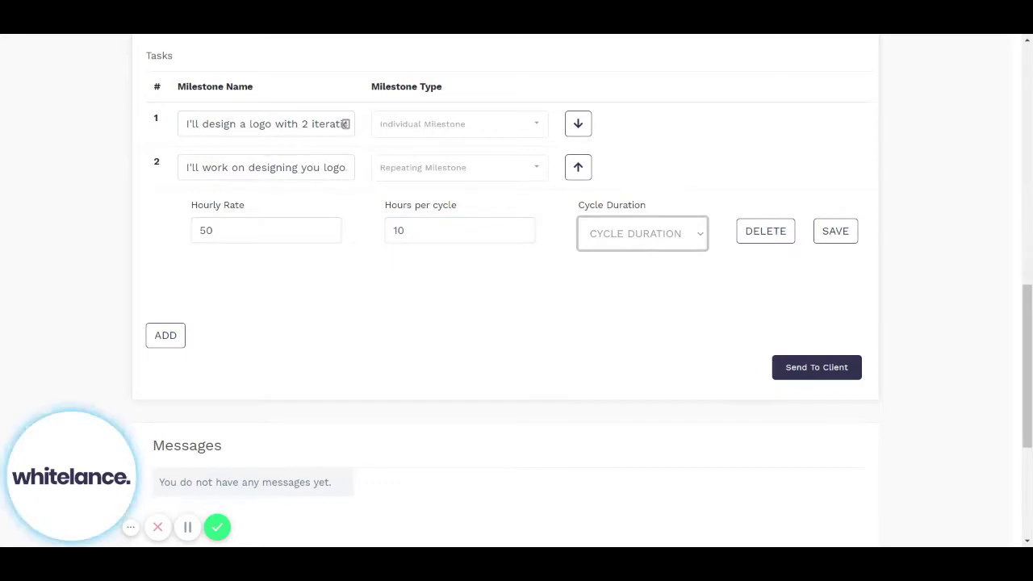
key("Down")
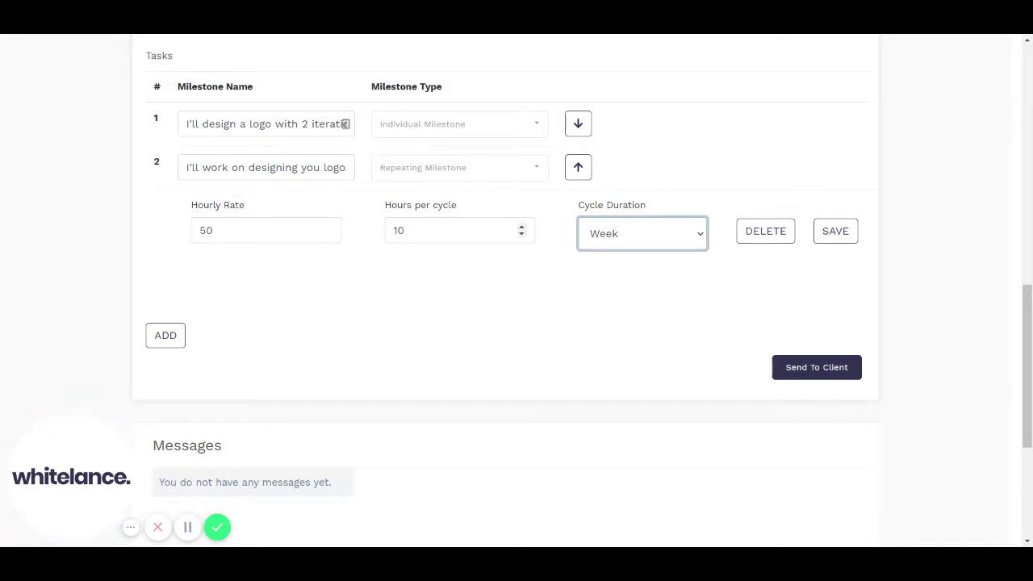
left_click(825, 238)
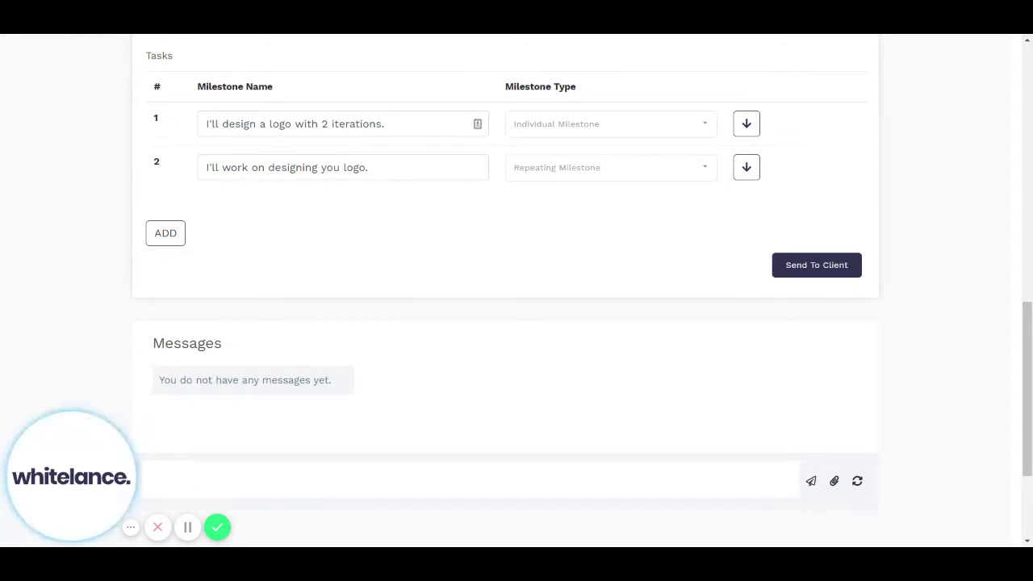
left_click(597, 129)
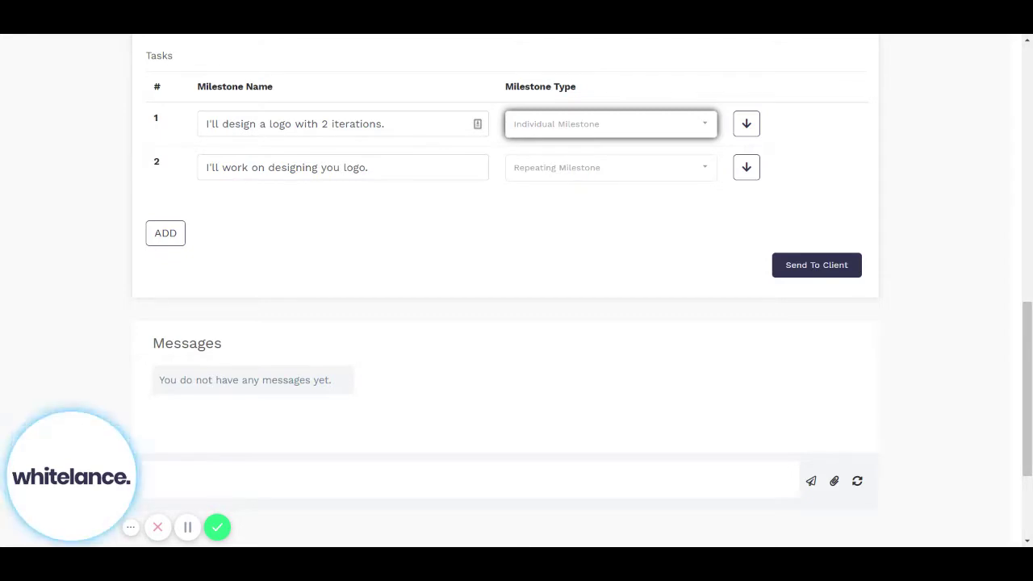
left_click(632, 205)
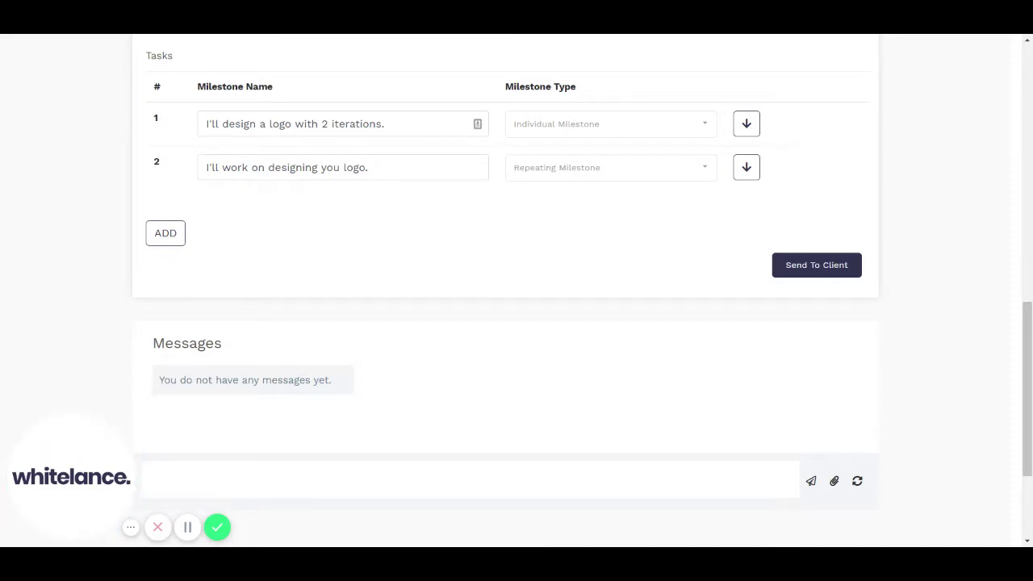
Step: Add a third milestone and name it "I'll build a site for you"
left_click(167, 233)
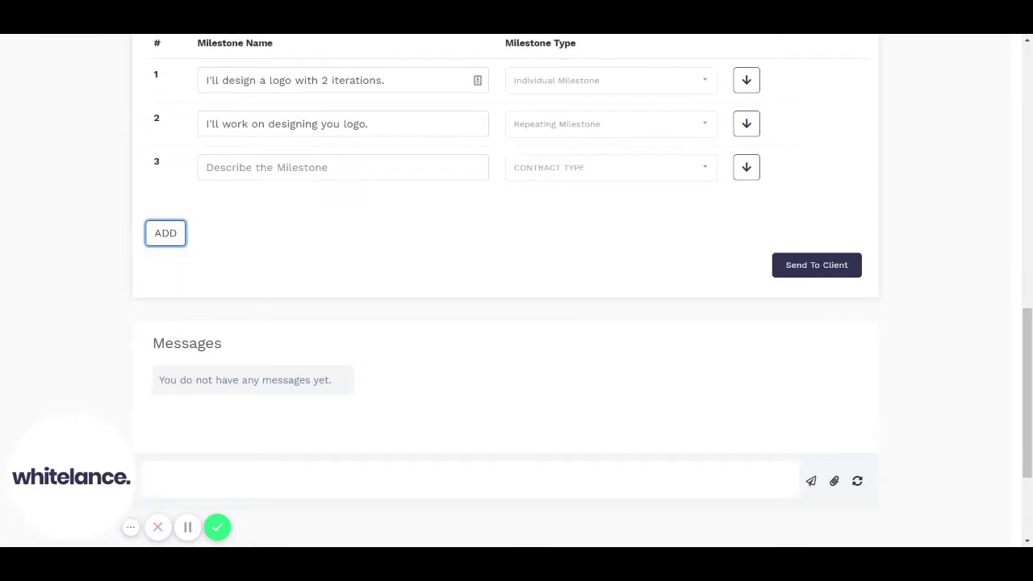
left_click(343, 167)
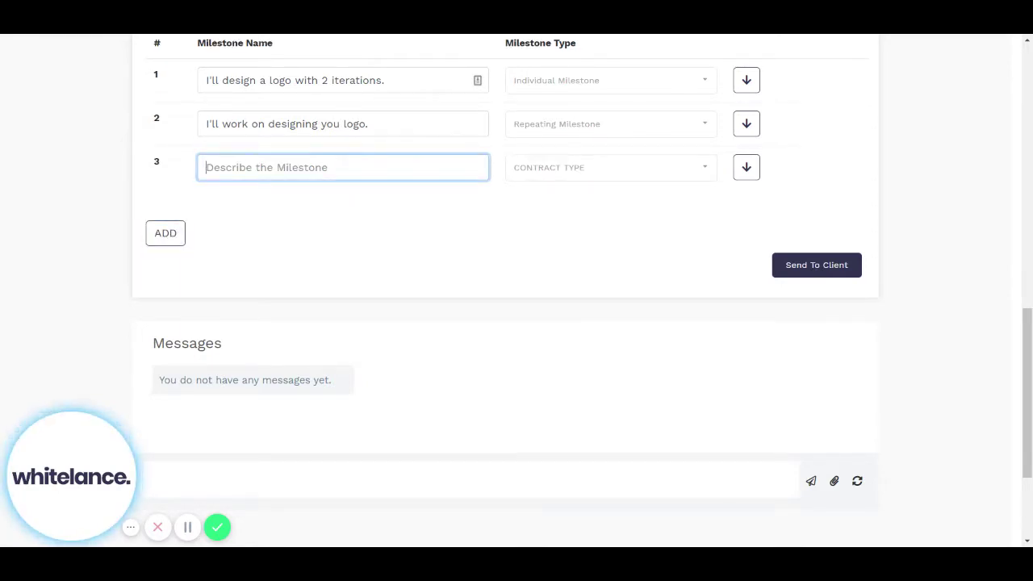
type("I'll build a ")
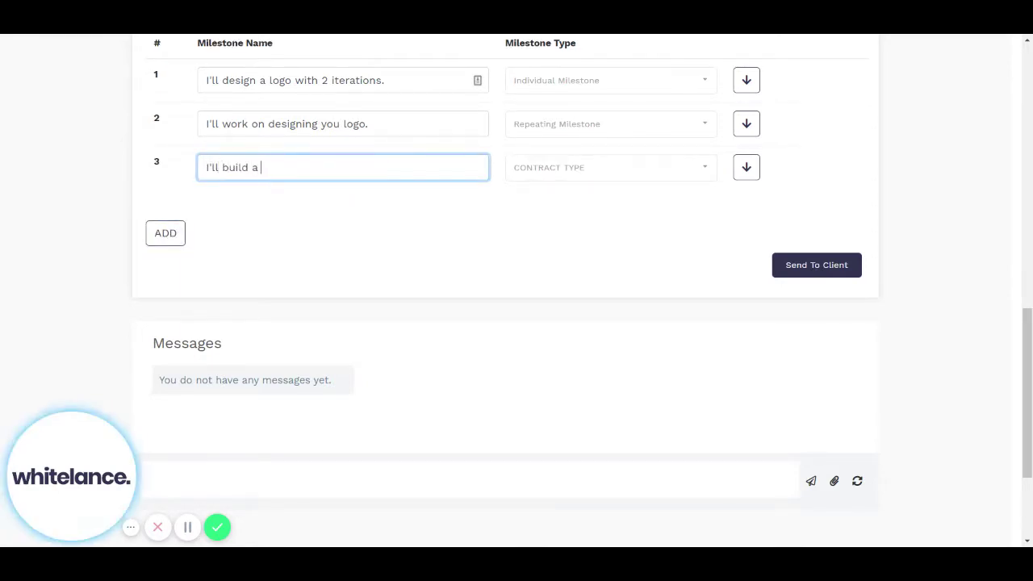
type("site for you")
Step: Reword the third milestone's name to "I'll manage your social media"
key("ctrl+shift+Left")
key("ctrl+shift+Left")
key("ctrl+shift+Left")
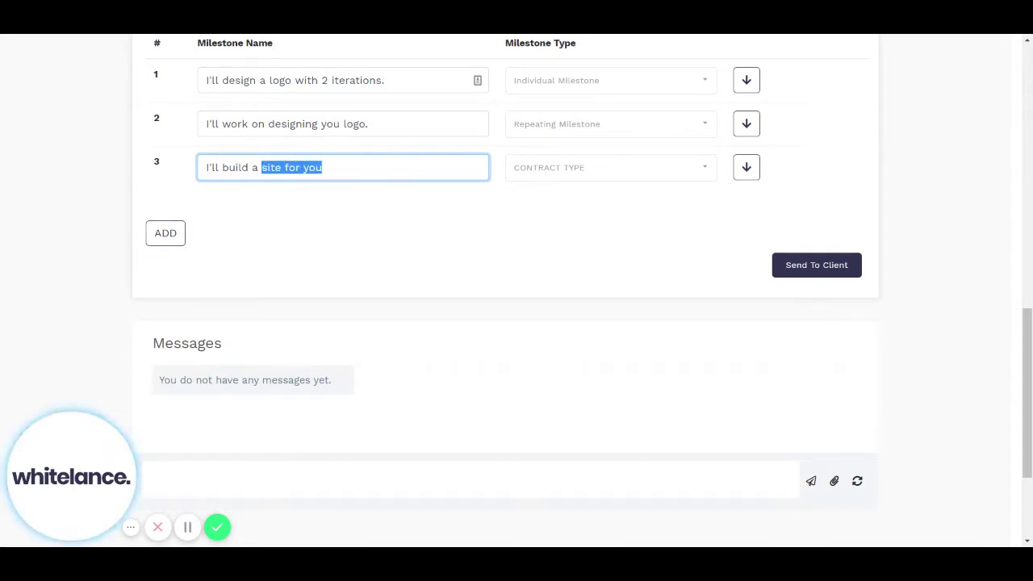
key("ctrl+shift+Left")
key("ctrl+shift+Left")
type("manage you r")
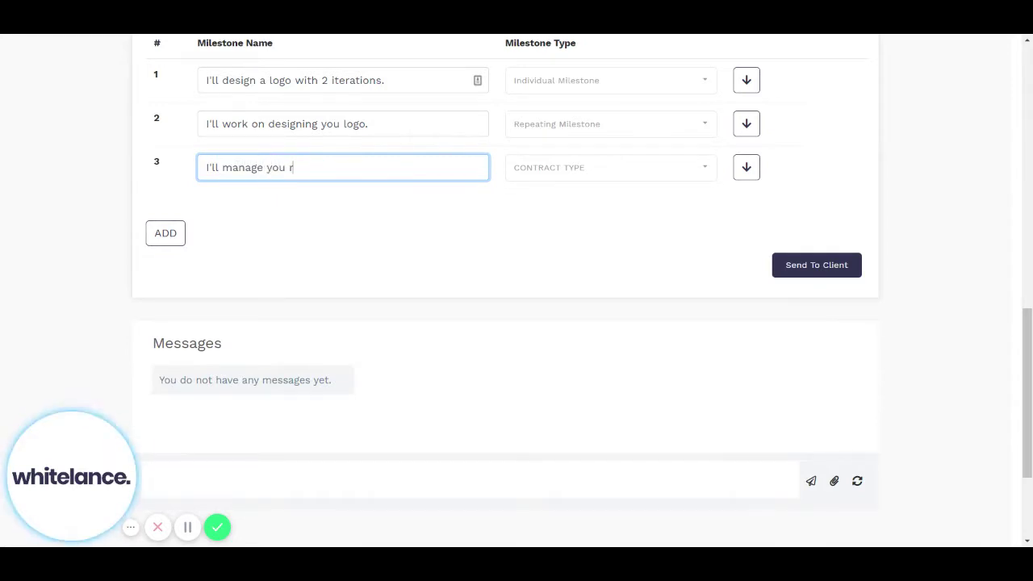
type("osicla")
key("ctrl+shift+Left")
key("BackSpace")
key("BackSpace")
type("r")
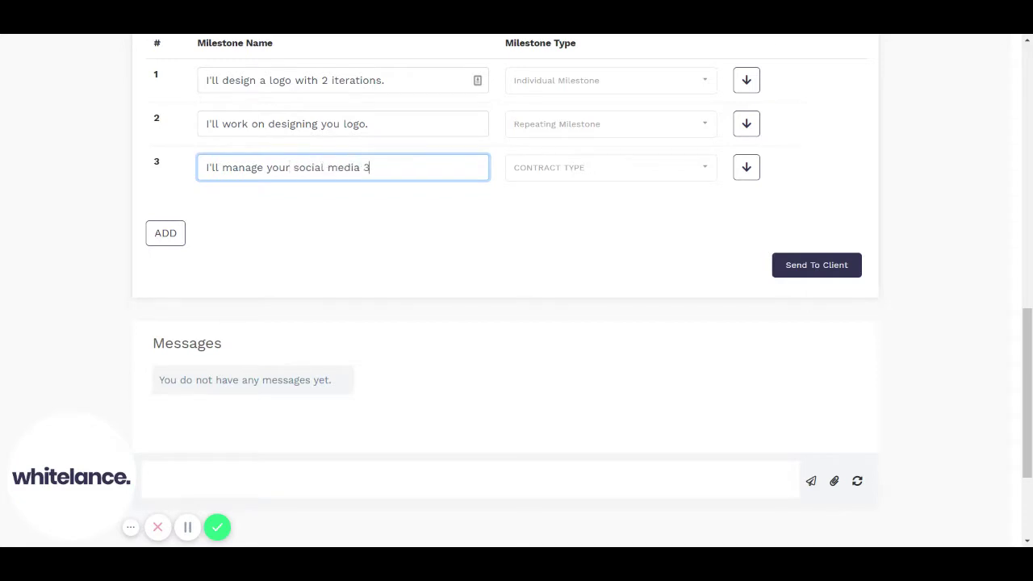
Step: Make the third milestone a Repeating Milestone with an hourly rate of 50, 2 hours per cycle and a chosen cycle duration, and save it
left_click(602, 168)
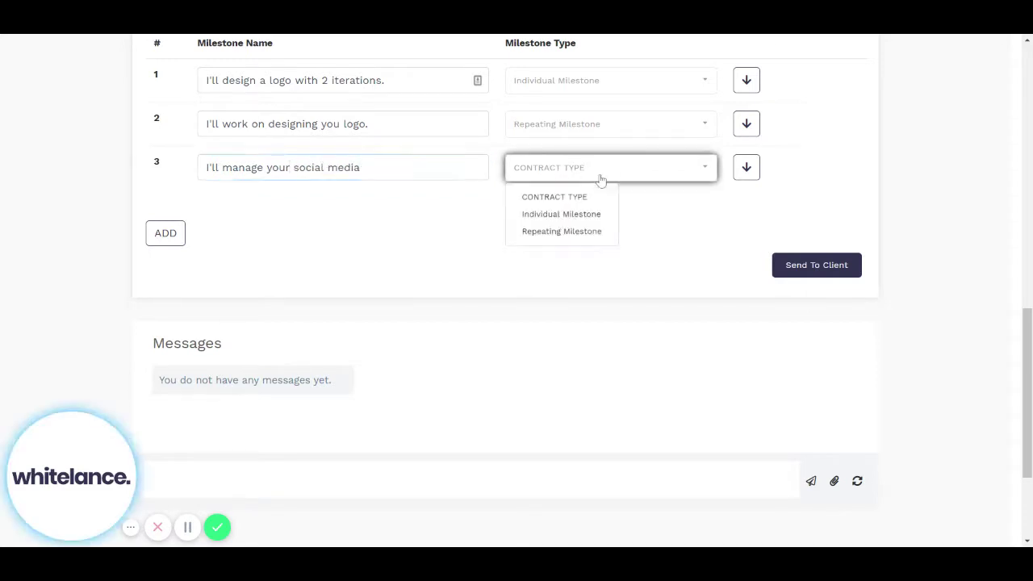
left_click(582, 232)
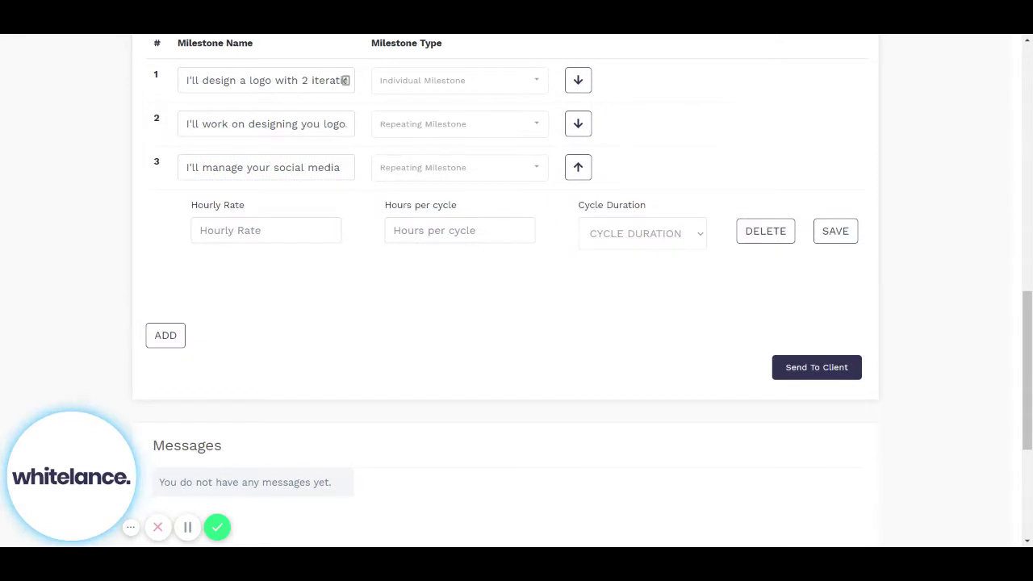
left_click(307, 230)
type("50")
key("Tab")
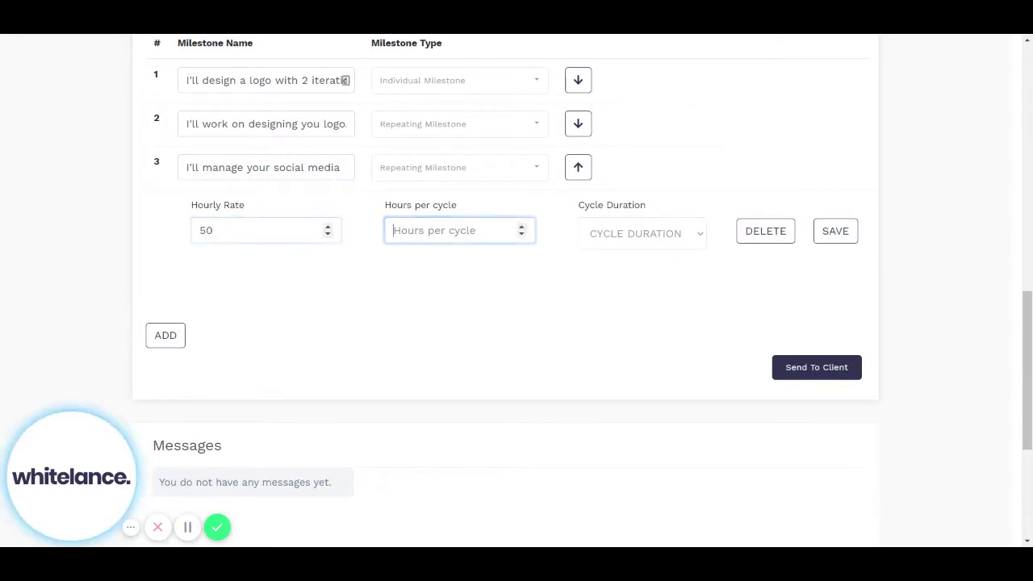
type("2")
left_click(651, 235)
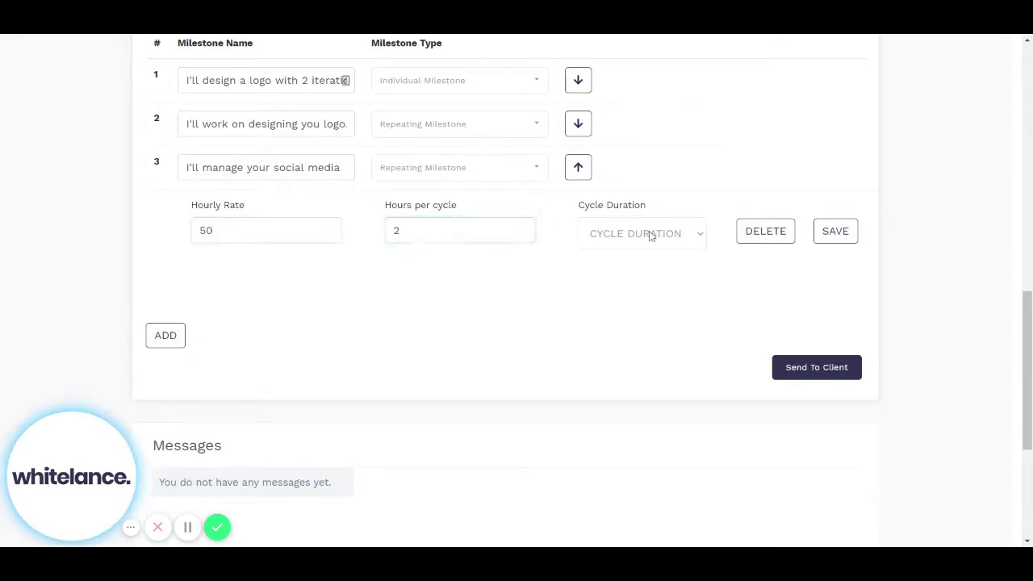
left_click(616, 295)
left_click(839, 232)
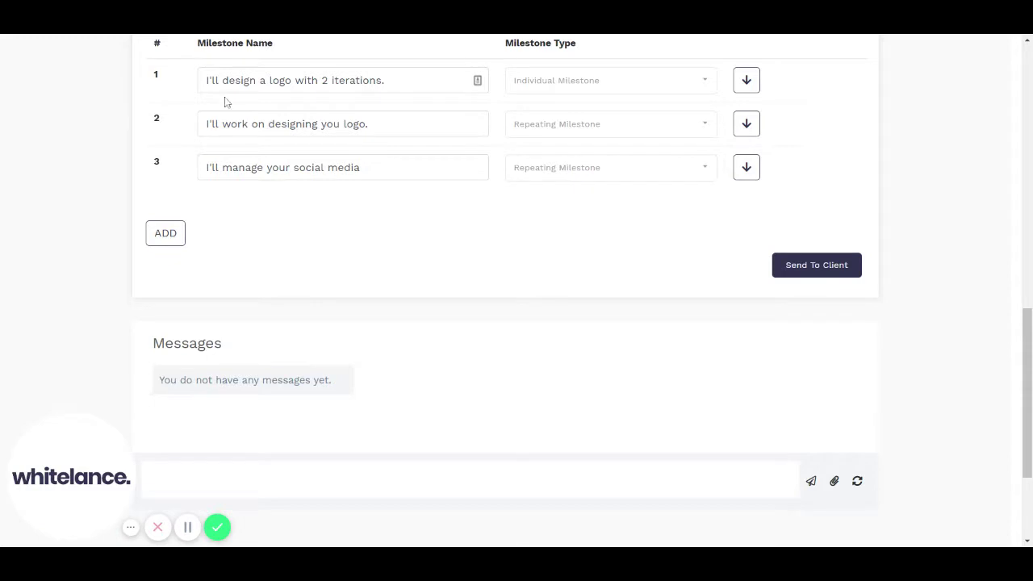
Step: Add a fourth milestone to the proposal and name it "Petrol expense"
left_click(169, 232)
left_click(251, 167)
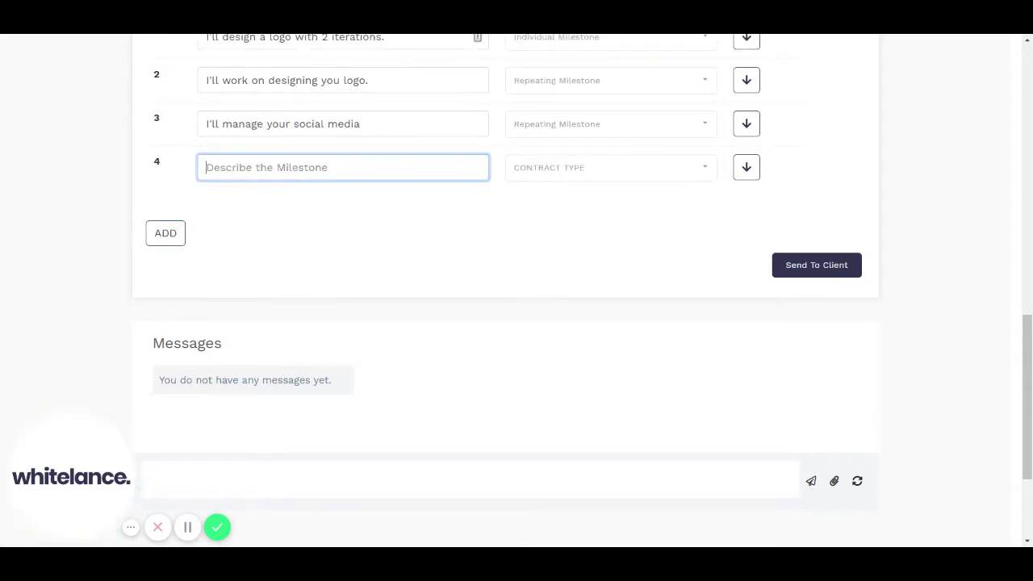
type("Petrol exp")
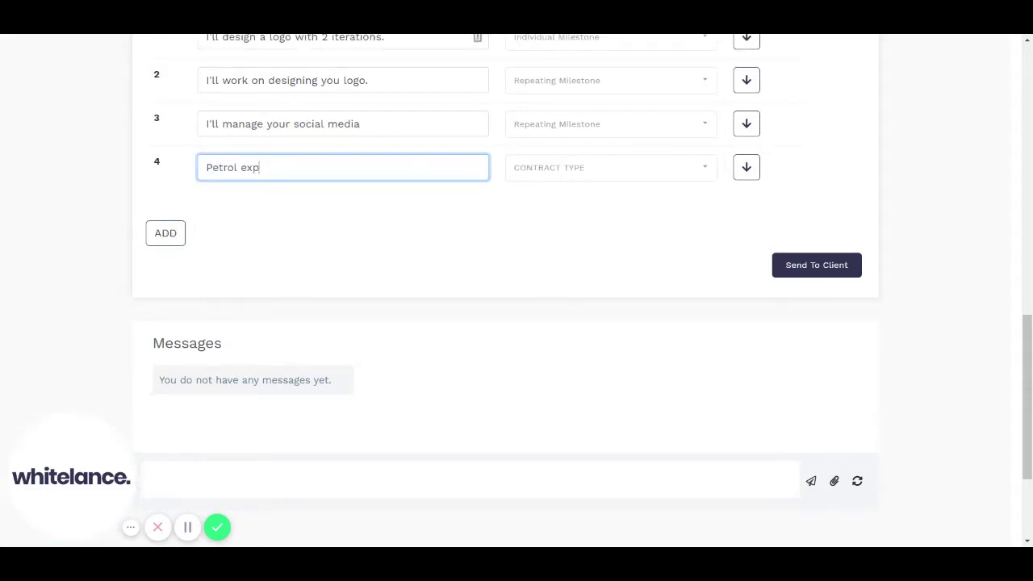
type("ense")
Step: Make the fourth milestone an Individual Milestone with a total cost of 40, and save it
left_click(565, 169)
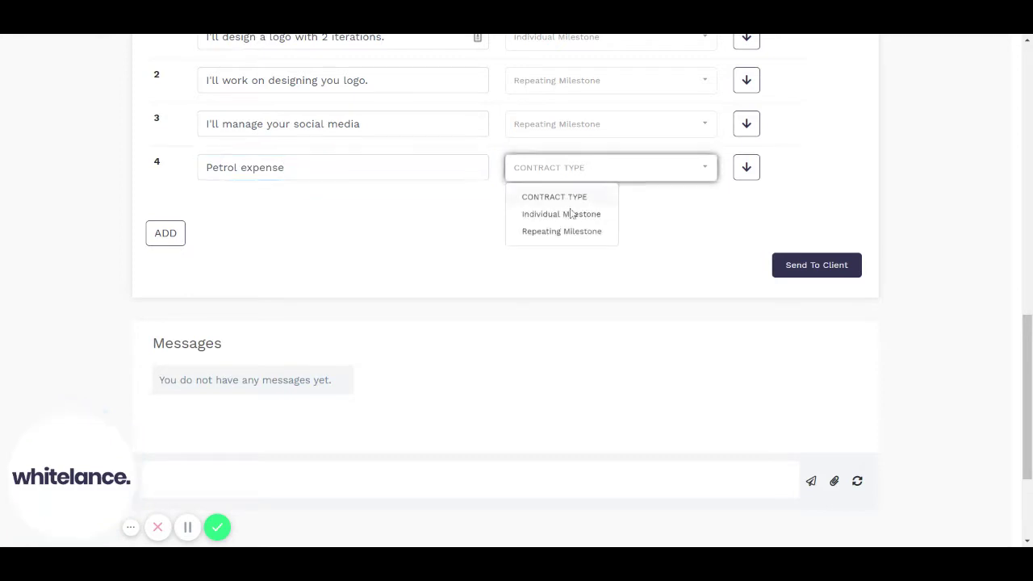
left_click(572, 214)
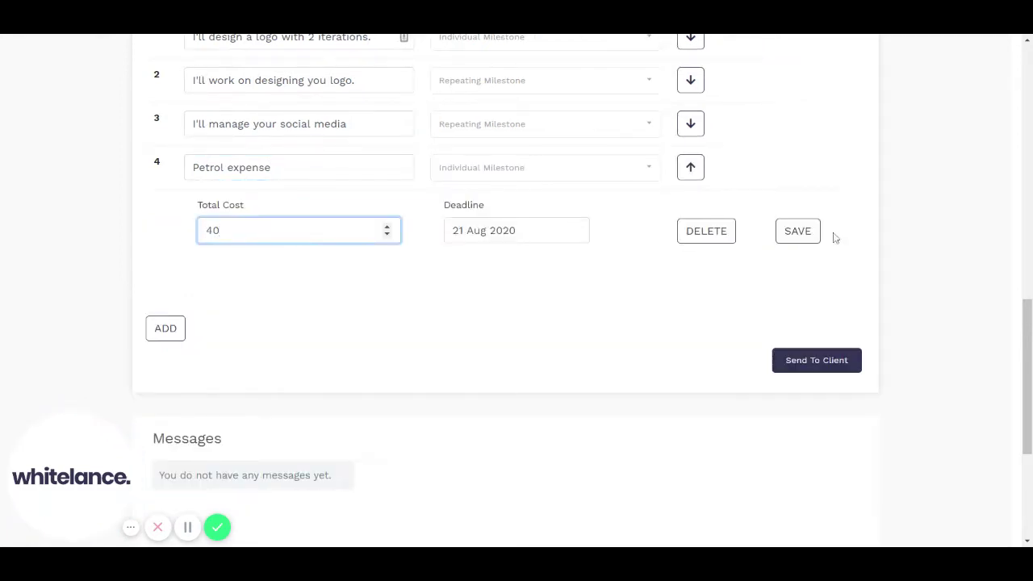
left_click(798, 233)
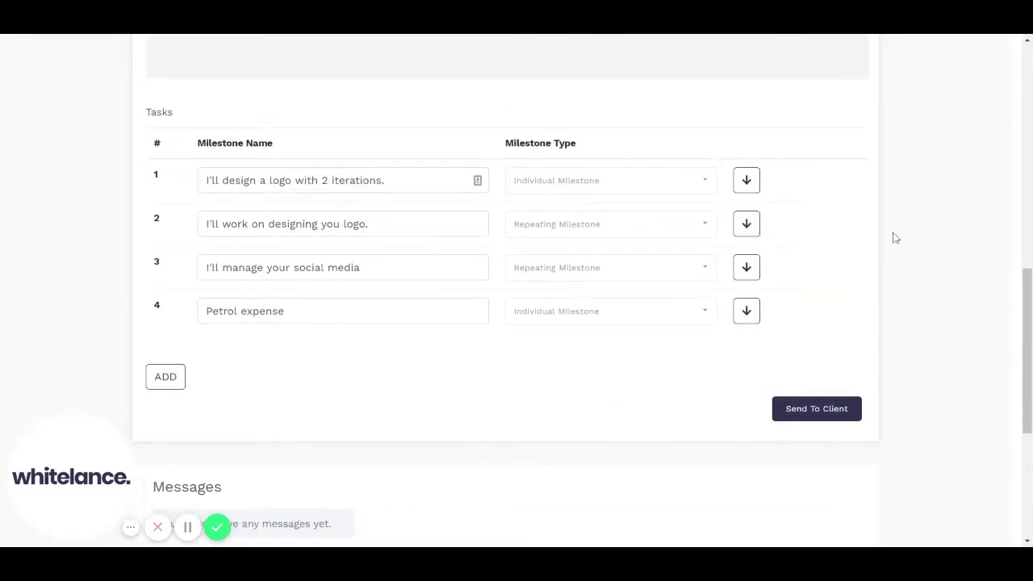
Step: Send the finished proposal to the client and activate the message box below the submitted proposal
scroll(894, 237, "down", 1)
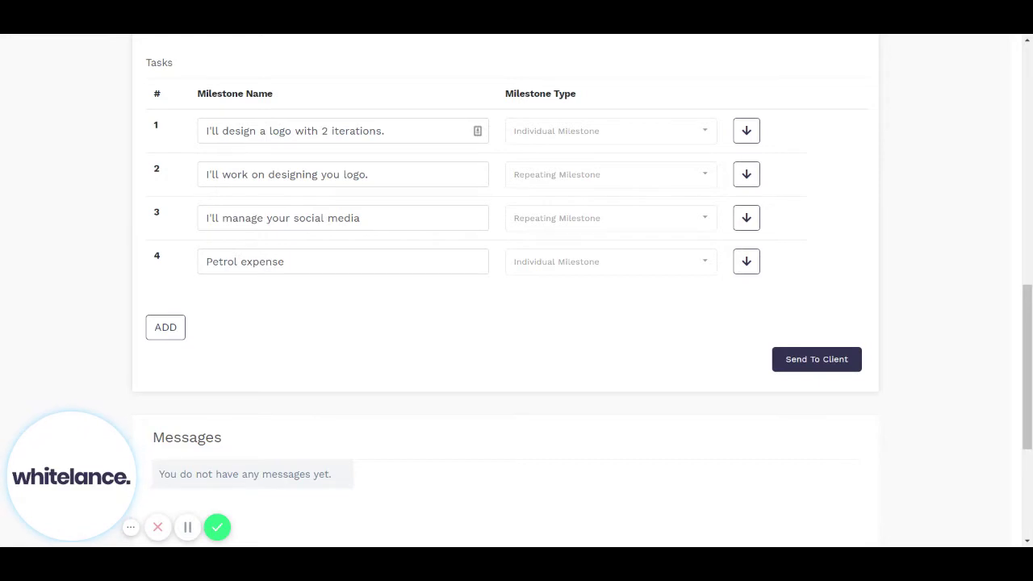
left_click(833, 363)
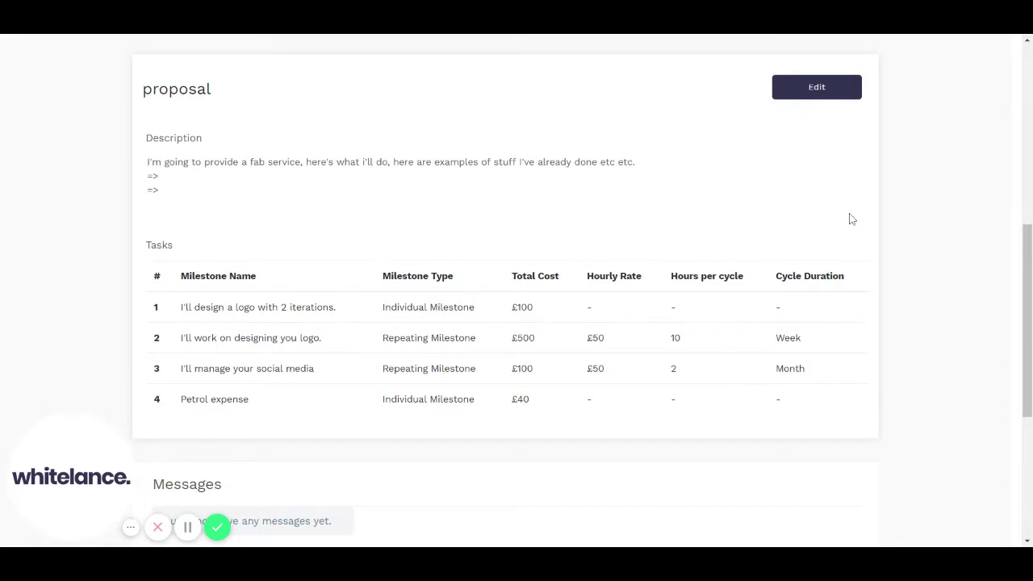
scroll(851, 219, "down", 2)
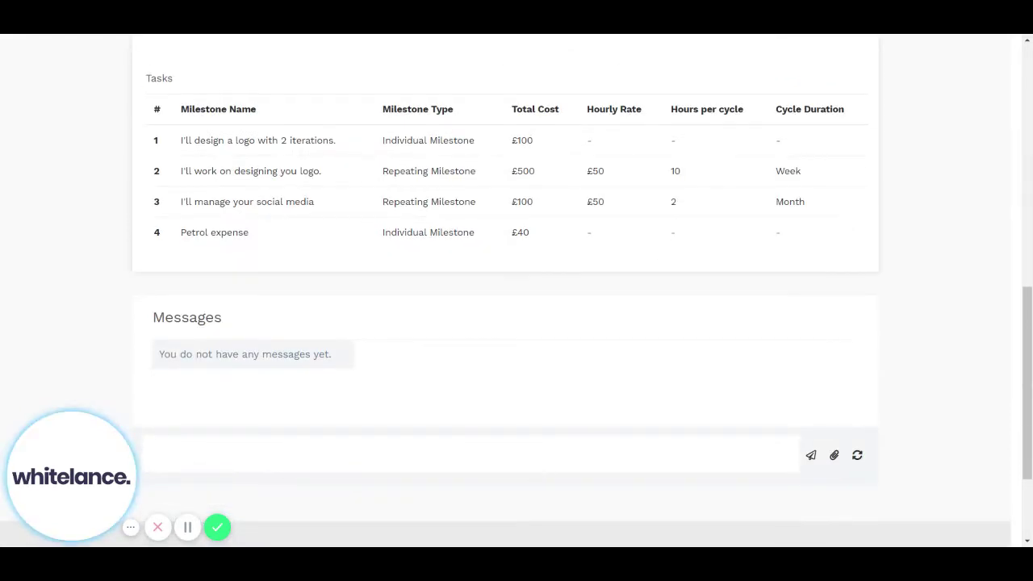
scroll(347, 380, "down", 1)
left_click(348, 365)
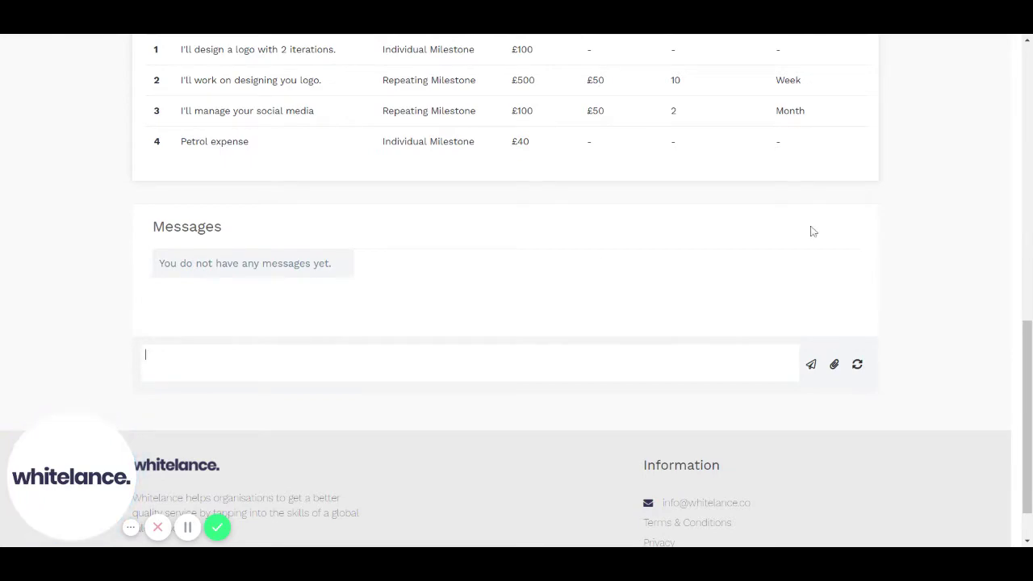
Step: Open the list of sent proposals and view the submitted proposal's approval status, description and milestones
scroll(904, 199, "up", 4)
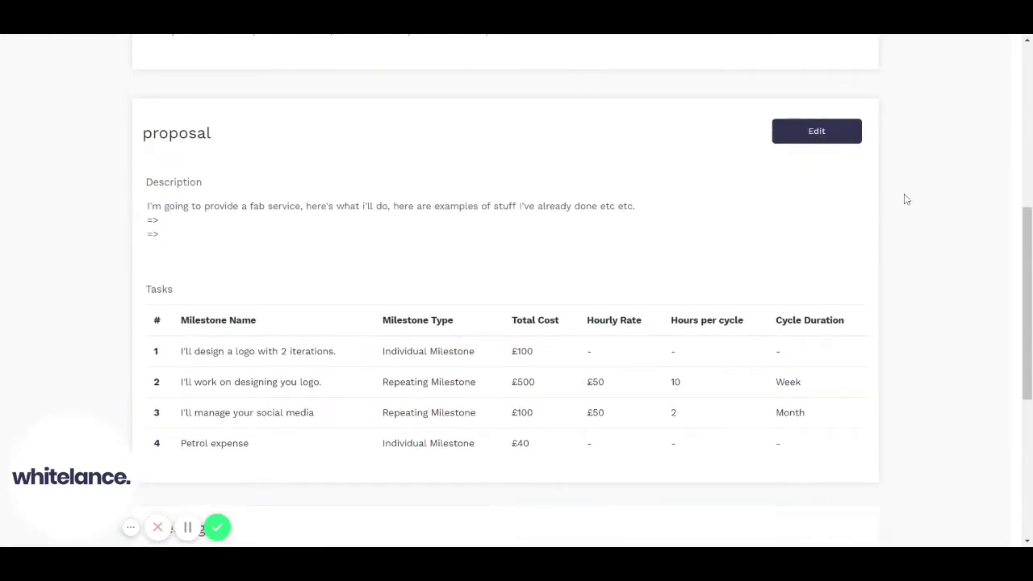
scroll(904, 199, "up", 6)
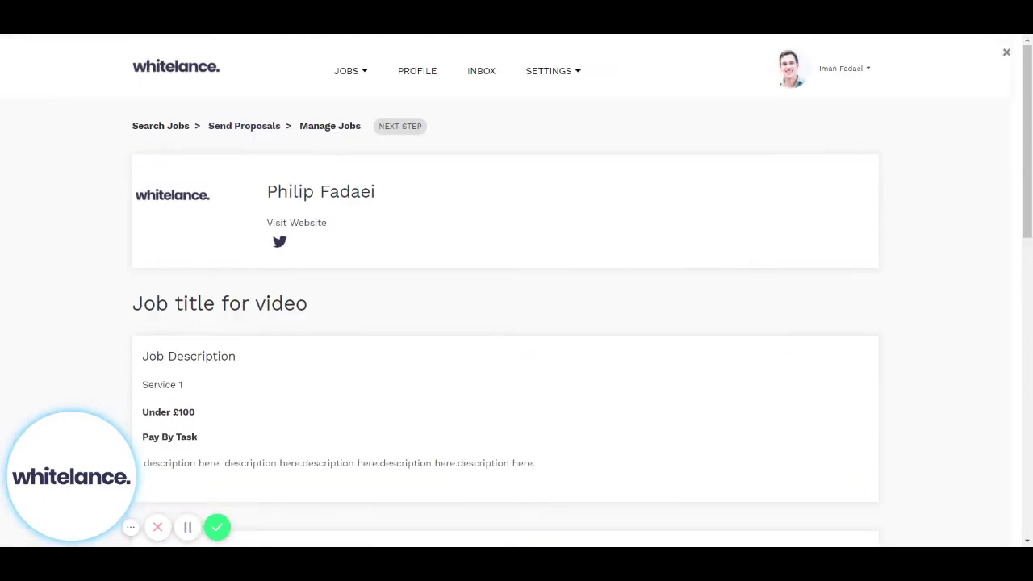
left_click(349, 71)
left_click(387, 137)
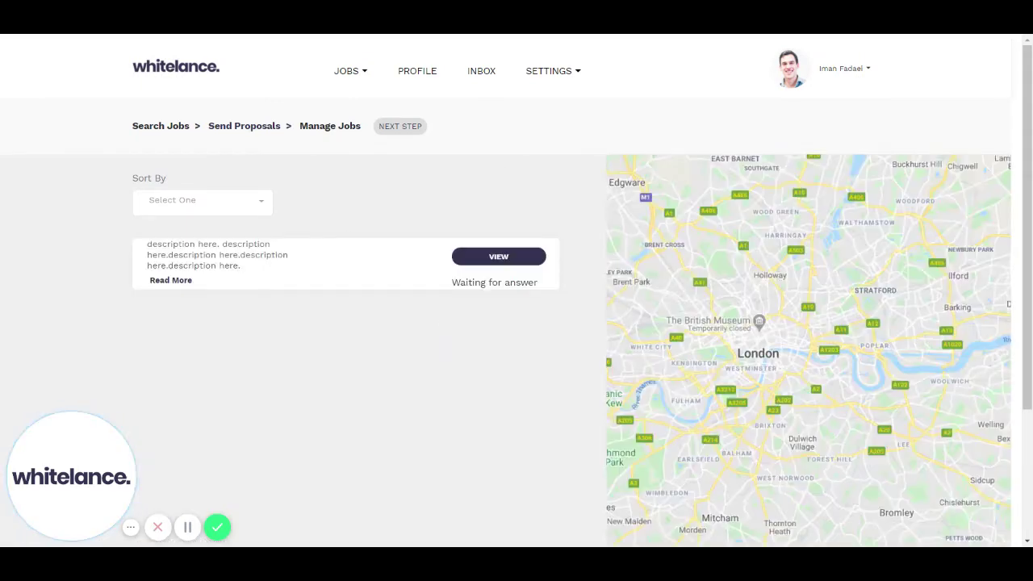
left_click(480, 260)
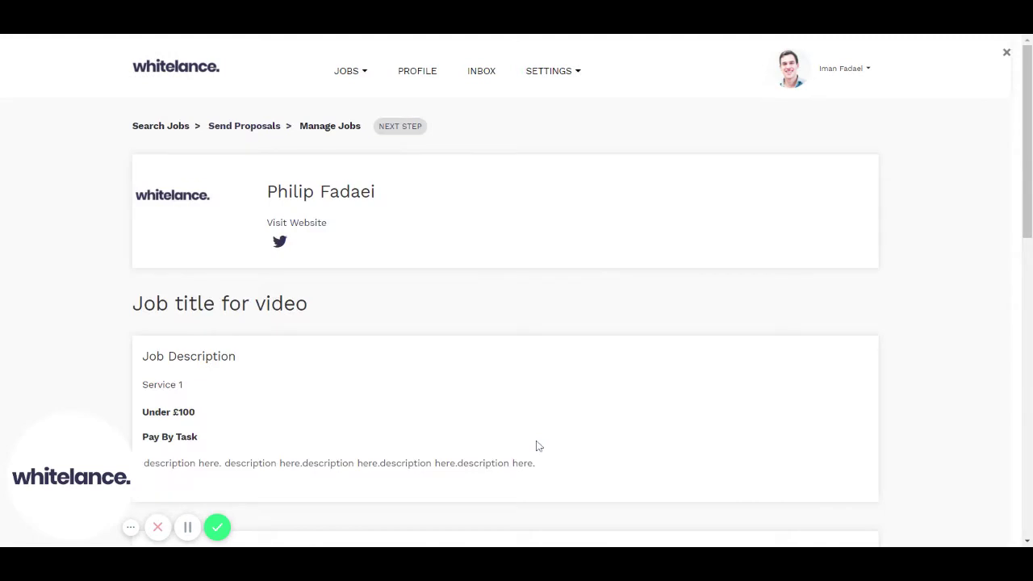
scroll(536, 445, "down", 5)
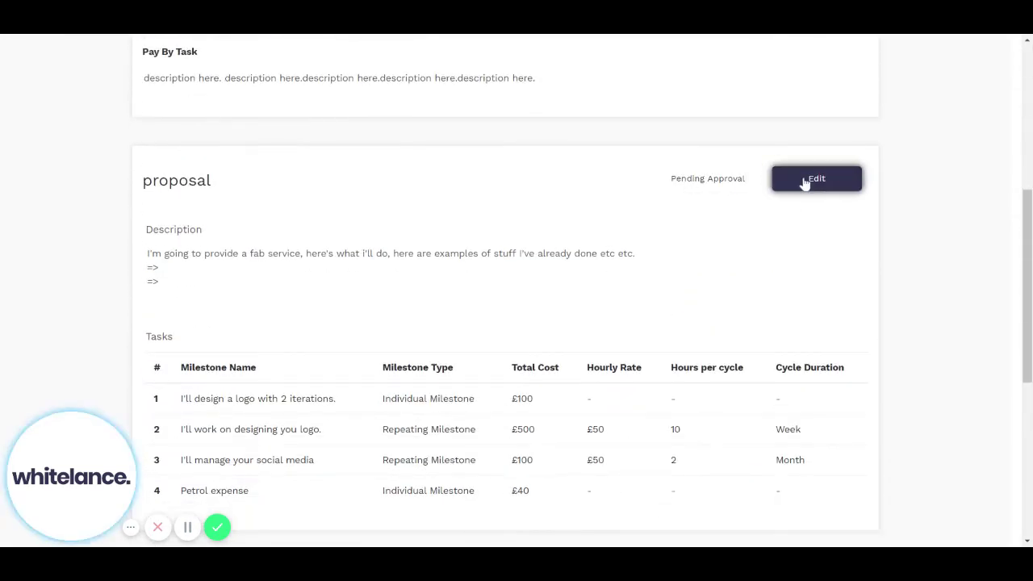
scroll(797, 304, "down", 3)
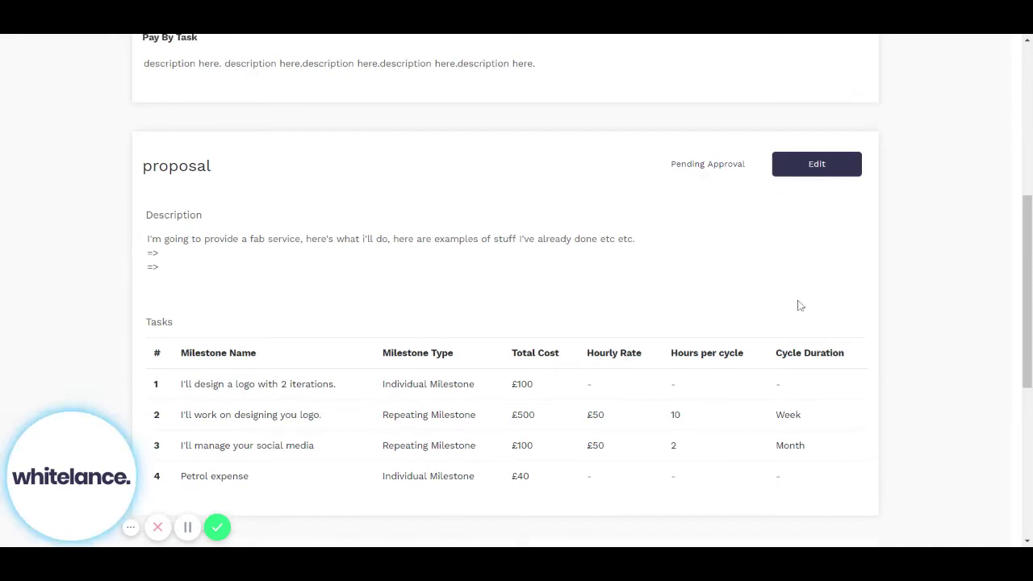
Step: Open the Current Jobs page to see where accepted jobs are managed
scroll(800, 336, "up", 7)
scroll(799, 335, "up", 1)
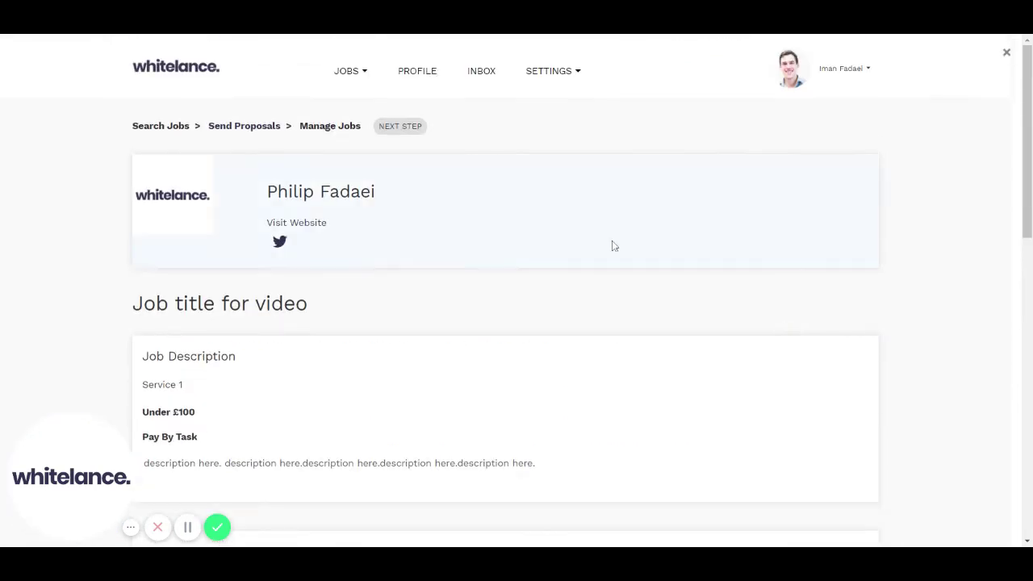
left_click(349, 71)
left_click(396, 176)
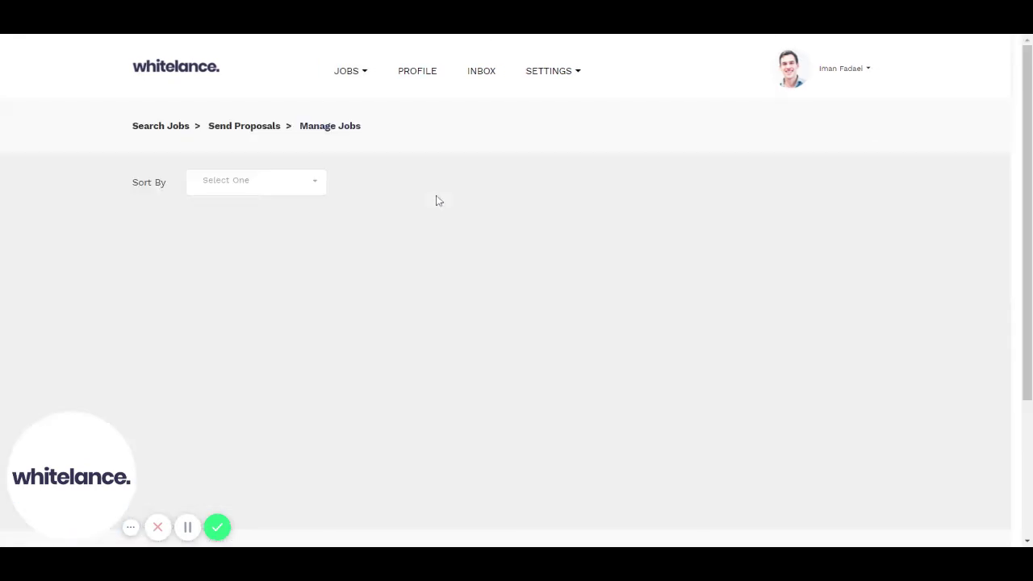
left_click(351, 80)
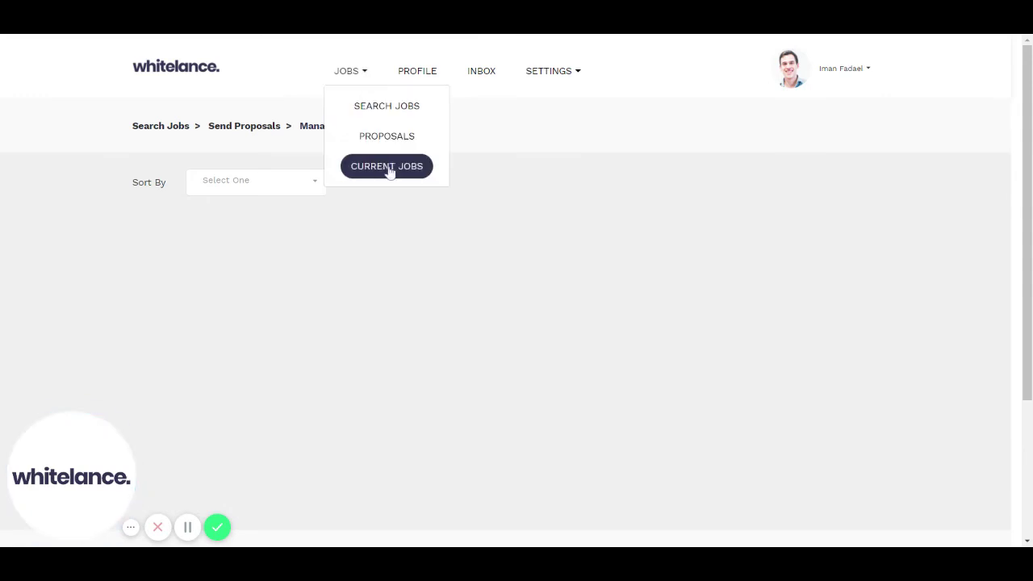
left_click(502, 234)
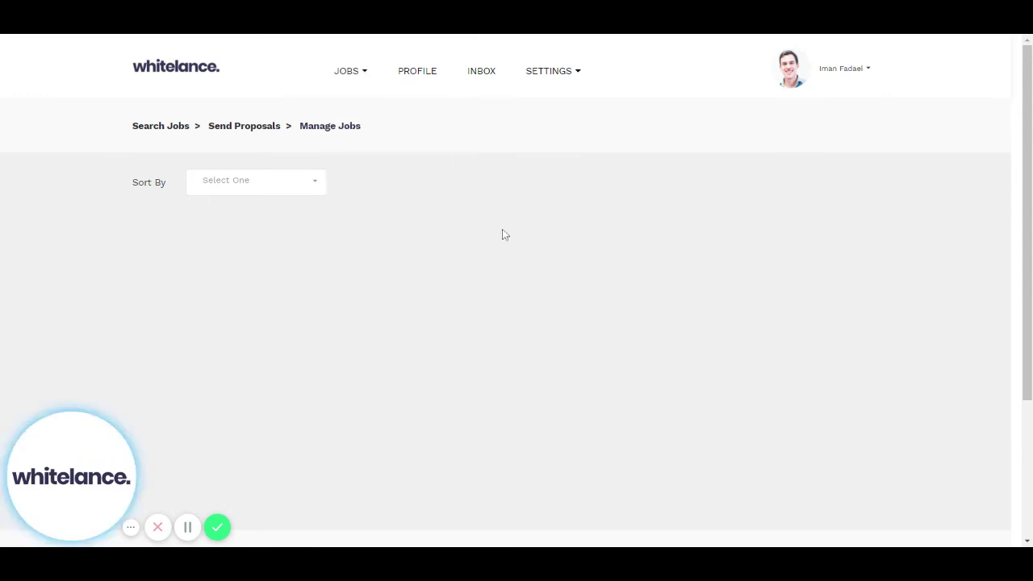